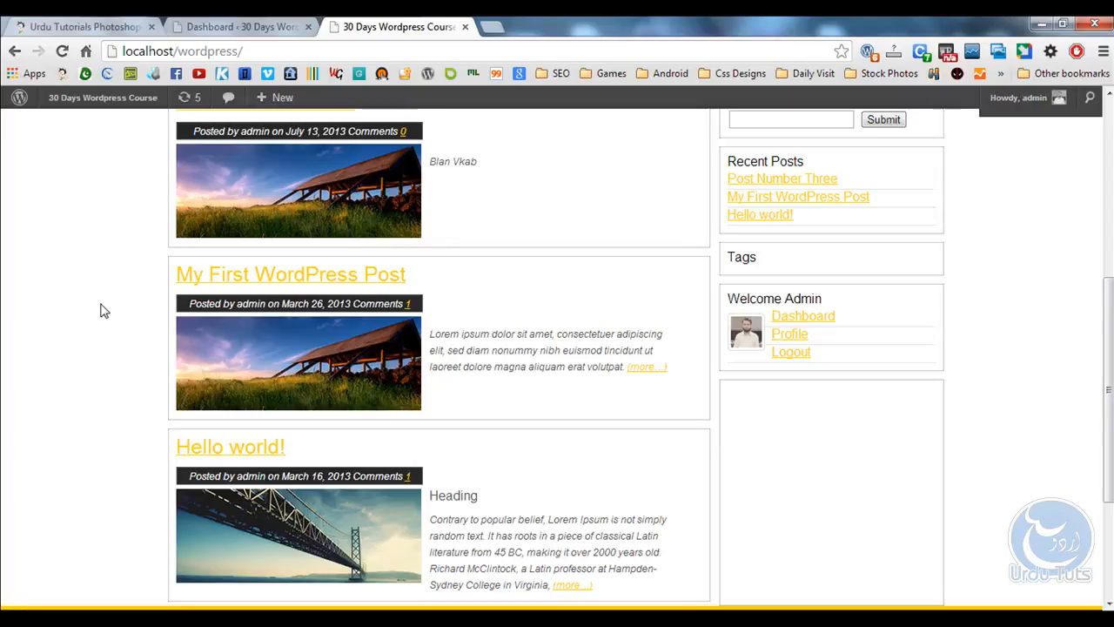
Return to the top of the home page and advance the image slider two slides.
scroll(103, 311, up, 5)
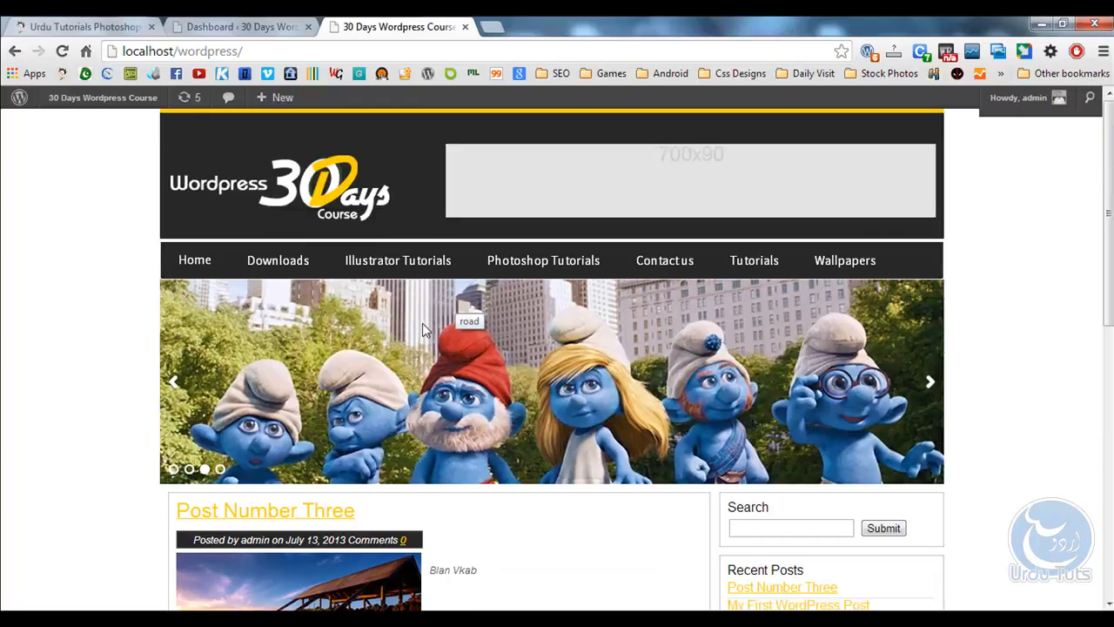
click(930, 381)
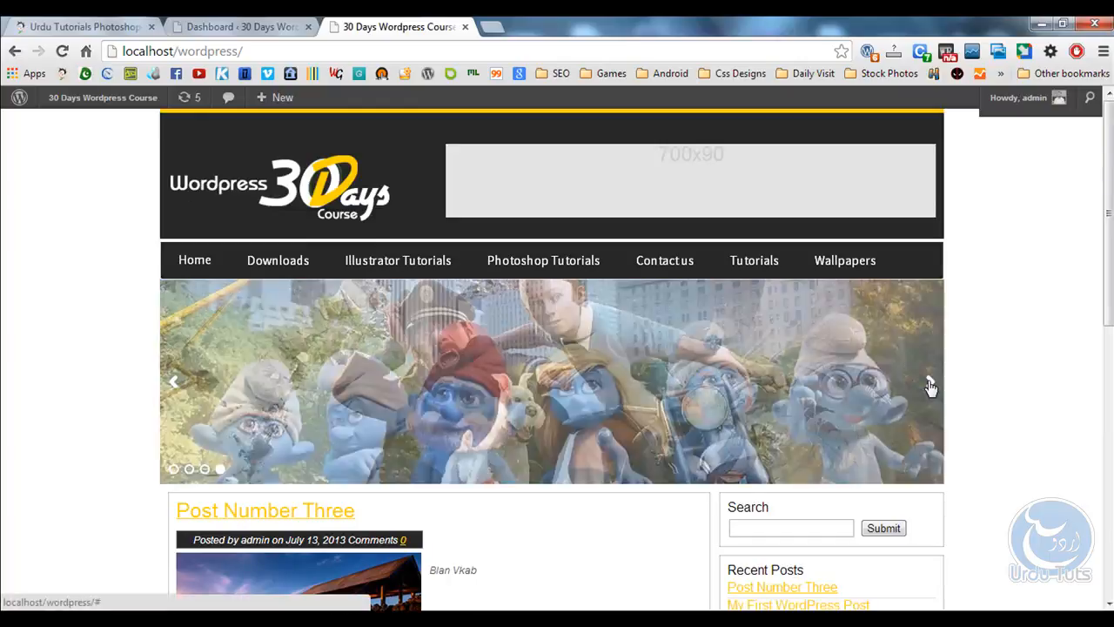
click(930, 381)
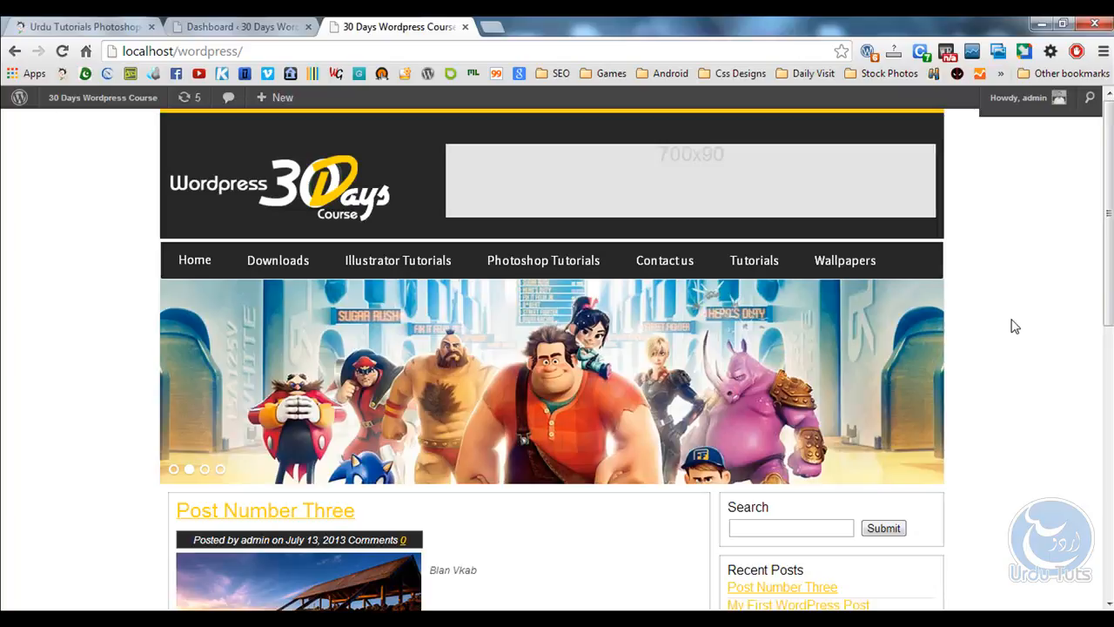
Check the still-empty Contact us page on the site, then return to the admin Dashboard.
click(670, 263)
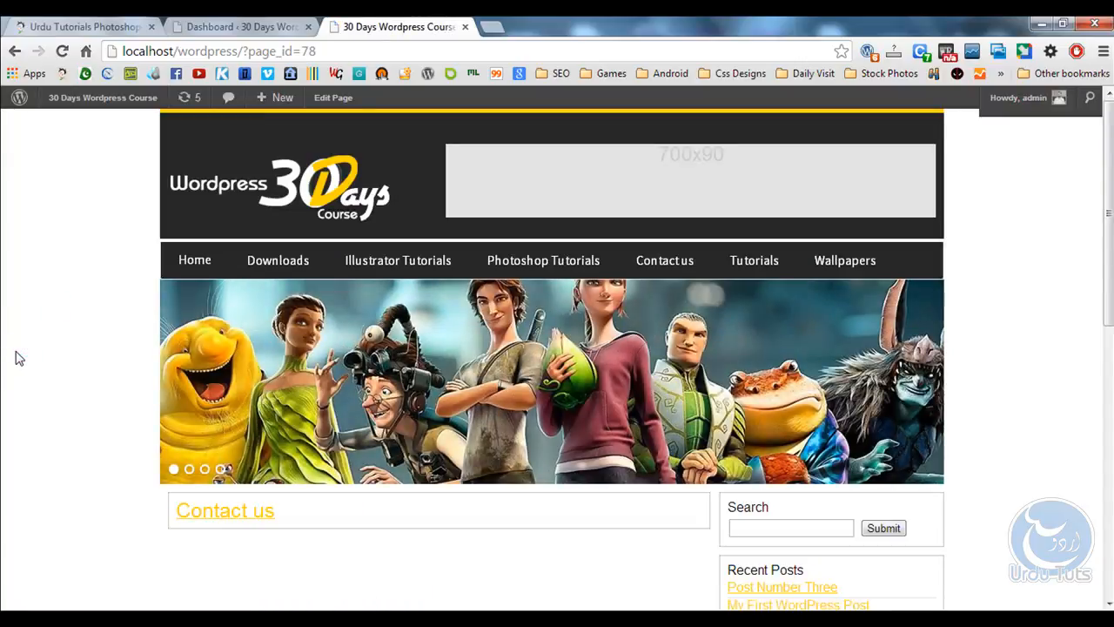
scroll(18, 357, down, 3)
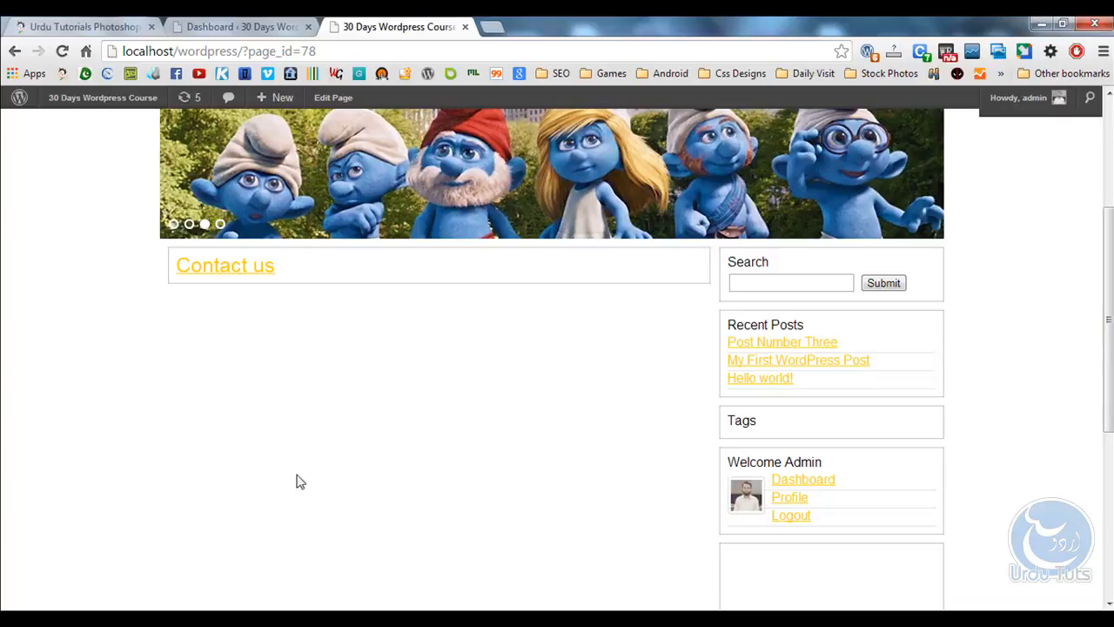
click(228, 26)
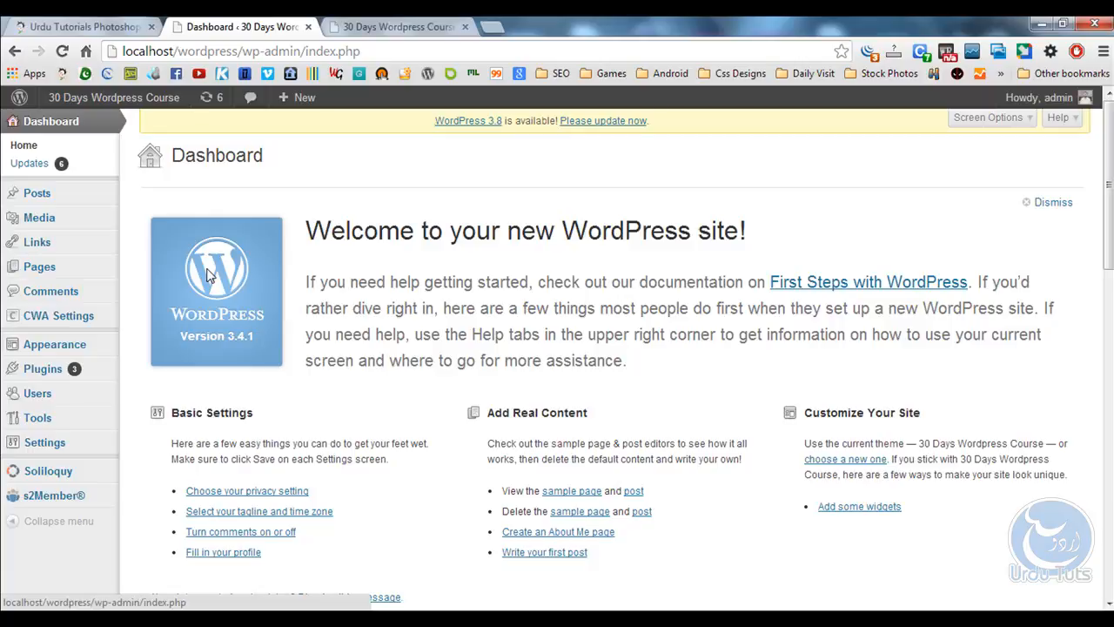
Activate the Gravity Forms plugin from the Installed Plugins list.
mouse_move(39, 368)
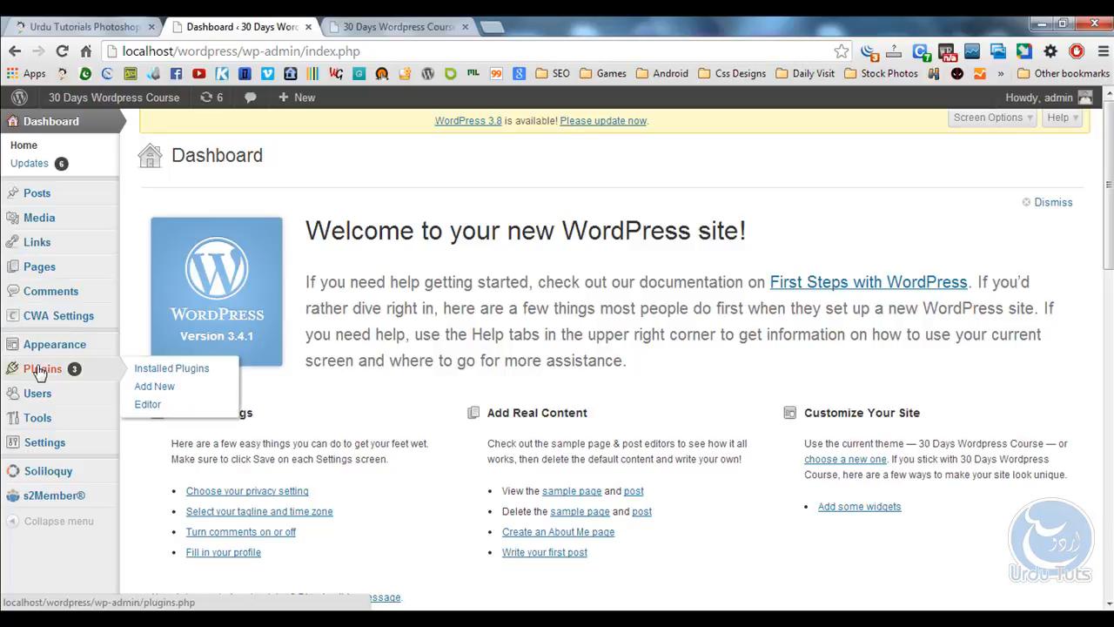
click(157, 375)
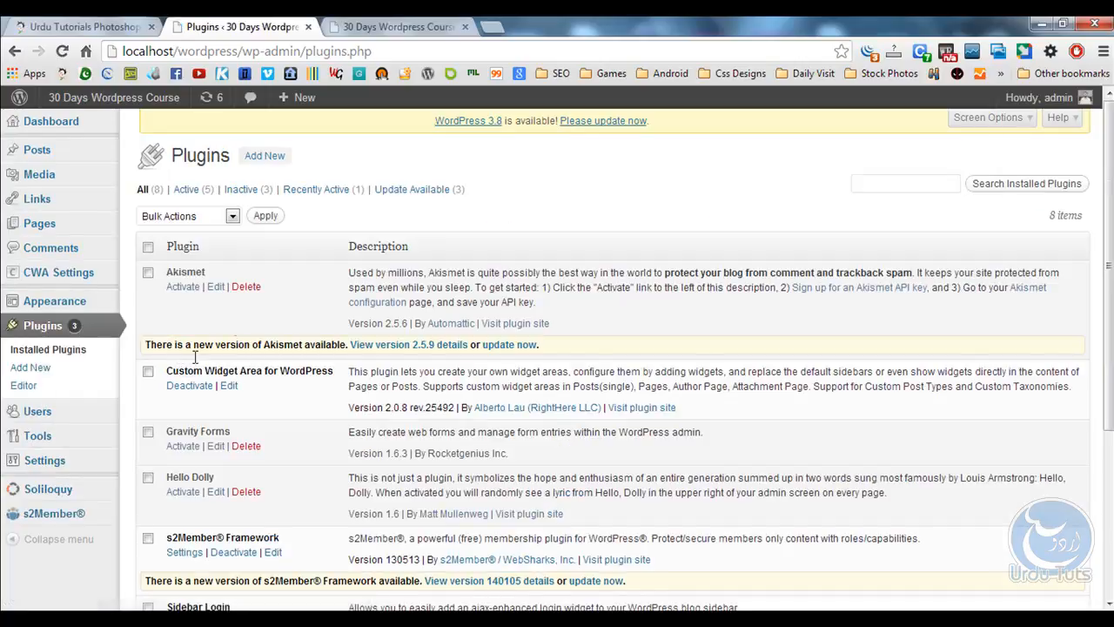
scroll(317, 322, down, 1)
scroll(317, 322, down, 1)
drag(238, 266, 161, 265)
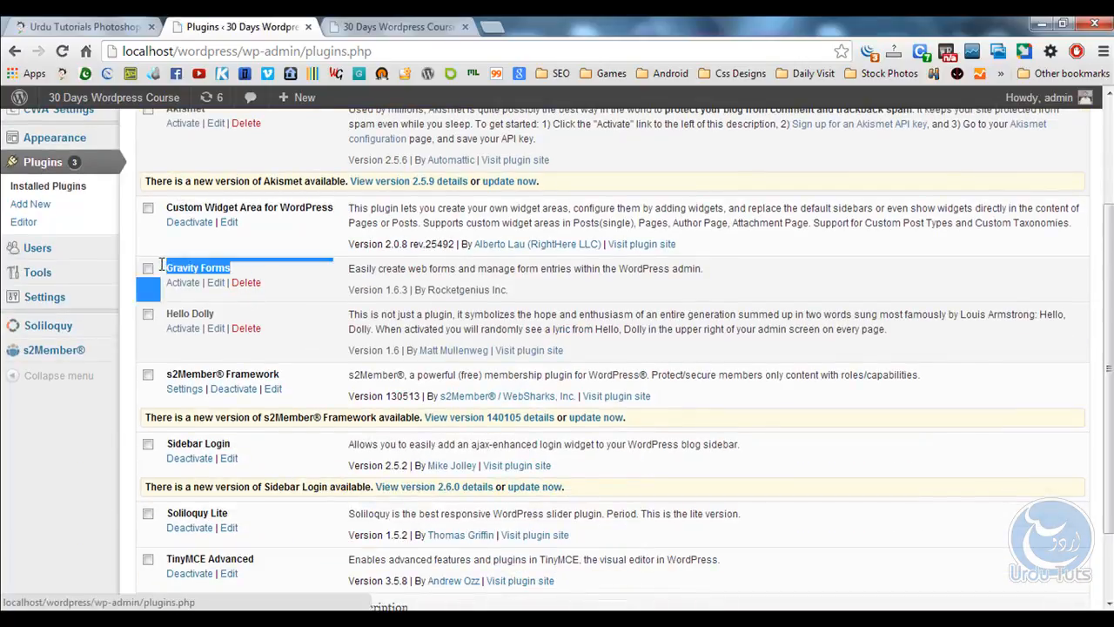
click(192, 296)
click(184, 284)
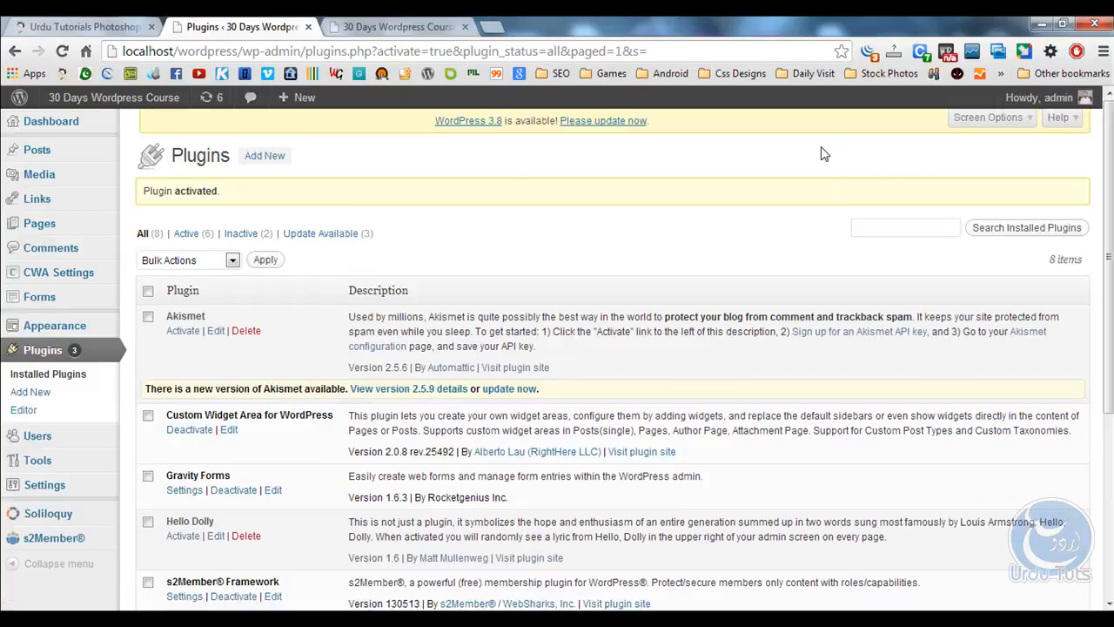
mouse_move(36, 303)
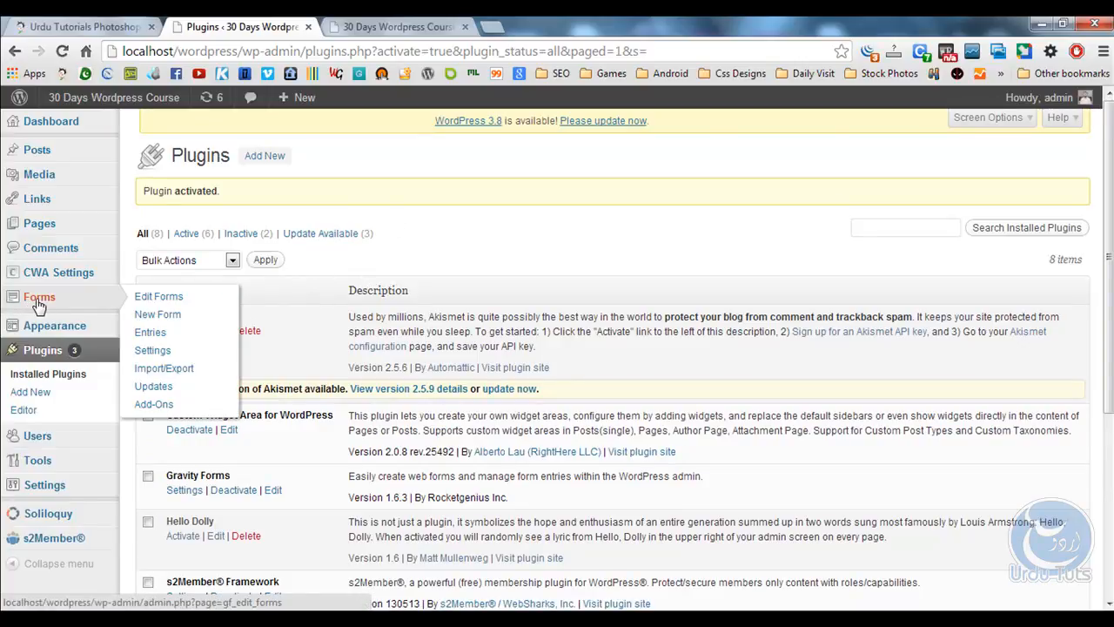
Create a new form and retitle it from 'Untitled Form' to 'Contact us'.
click(178, 318)
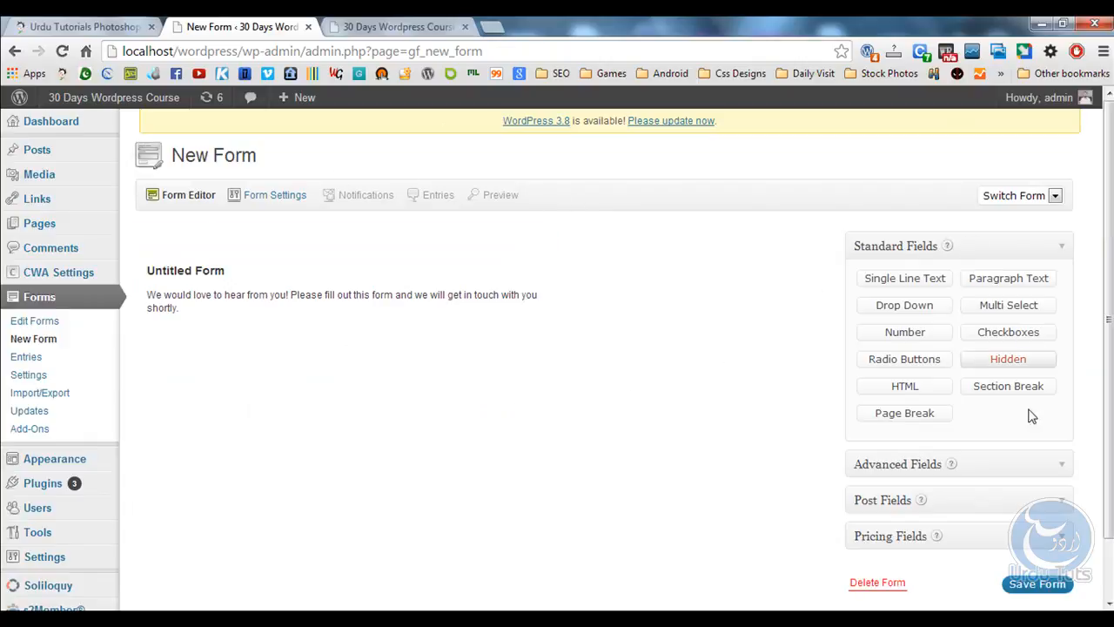
click(256, 298)
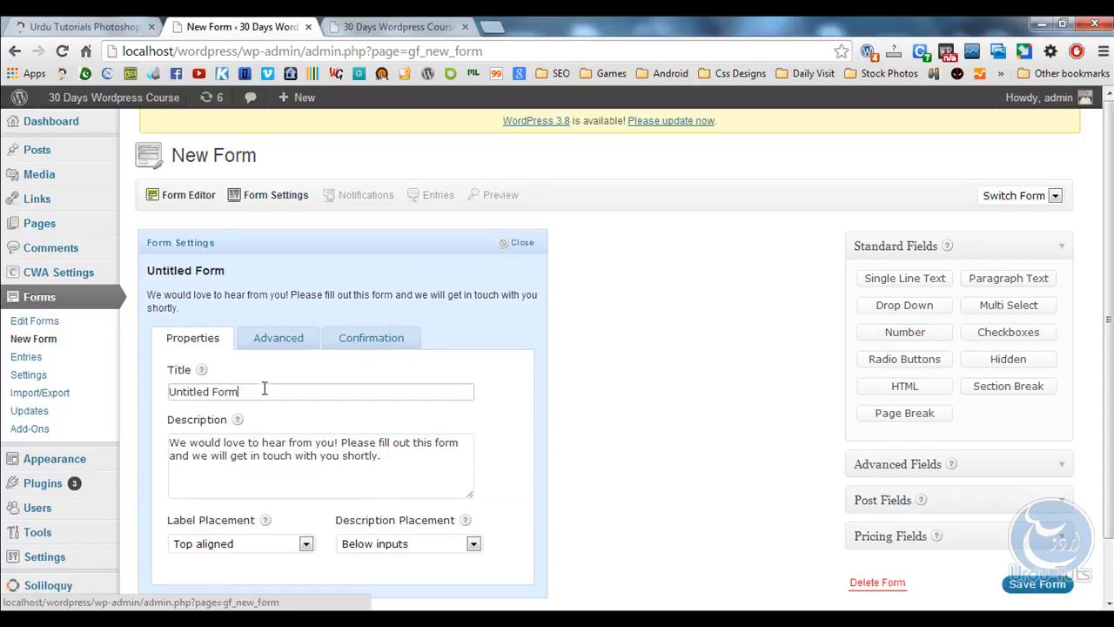
drag(263, 389, 104, 389)
text(Contact us)
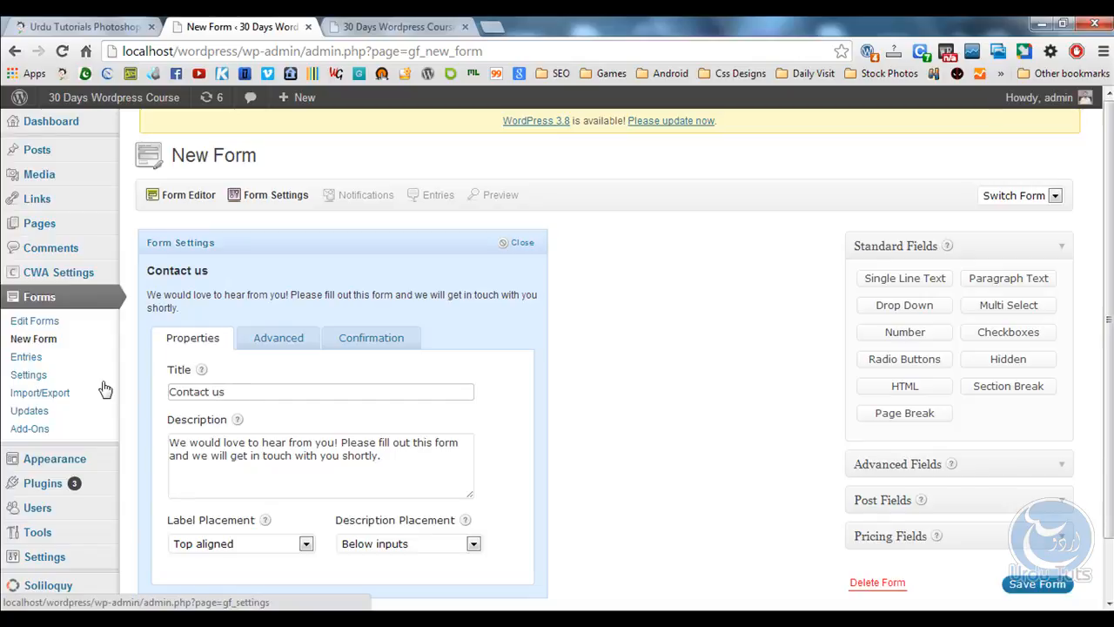
click(405, 246)
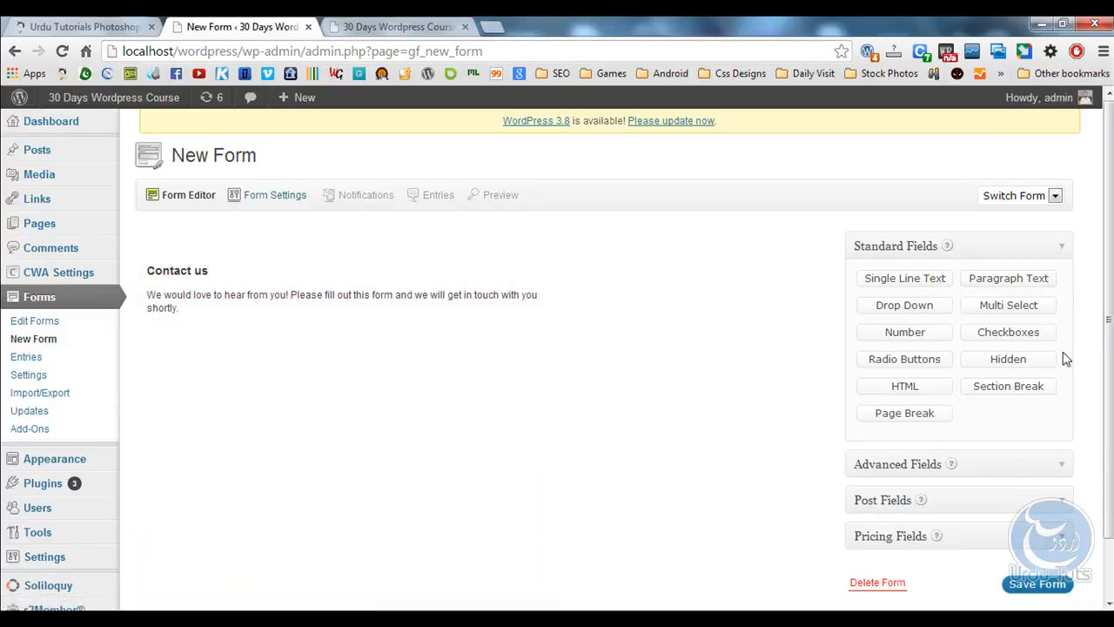
Browse the Standard, Advanced, Post and Pricing field groups, ending on Advanced Fields.
click(1015, 469)
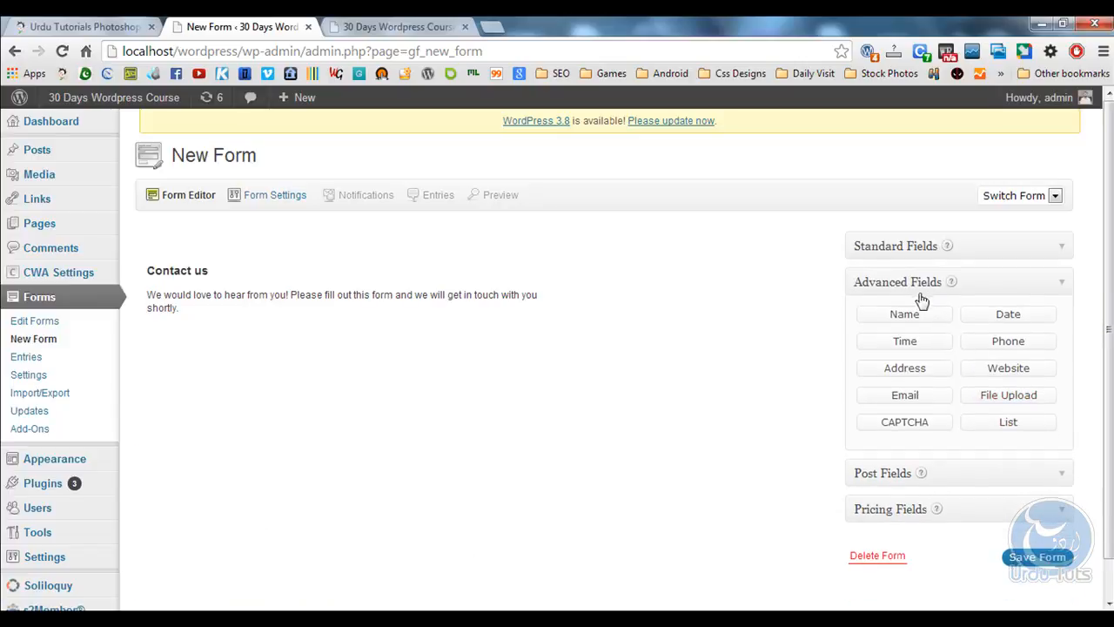
click(997, 255)
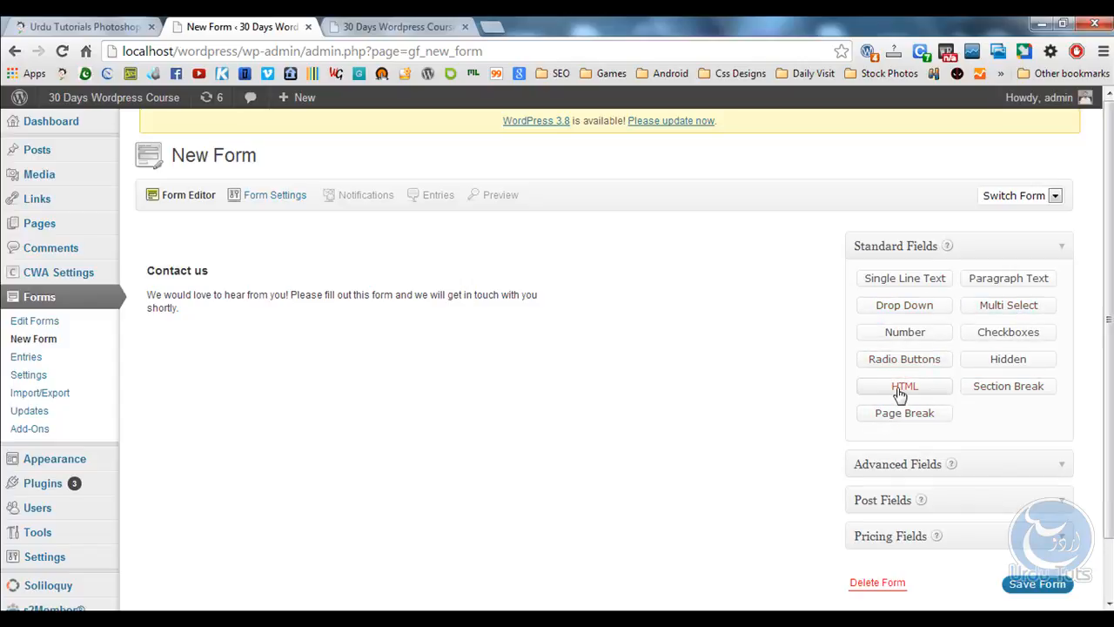
click(982, 464)
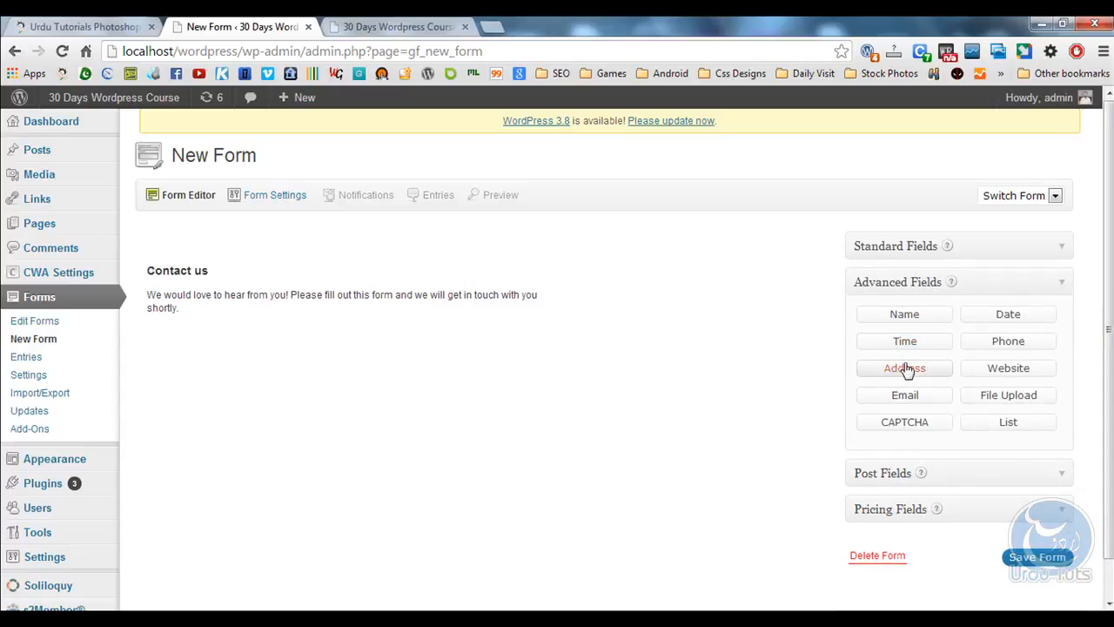
click(972, 473)
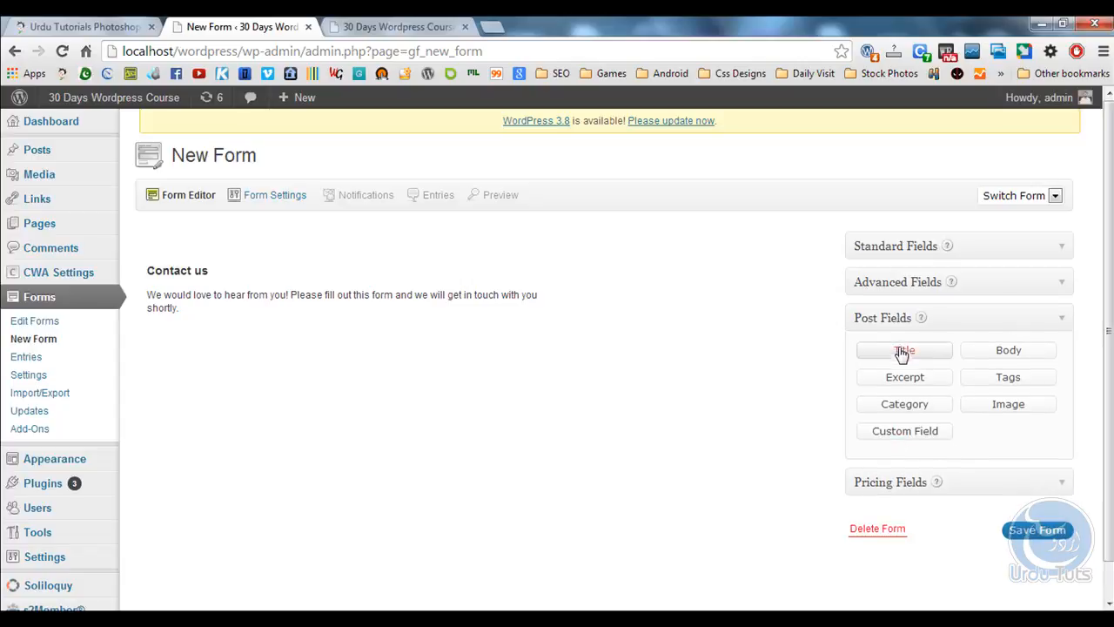
click(996, 478)
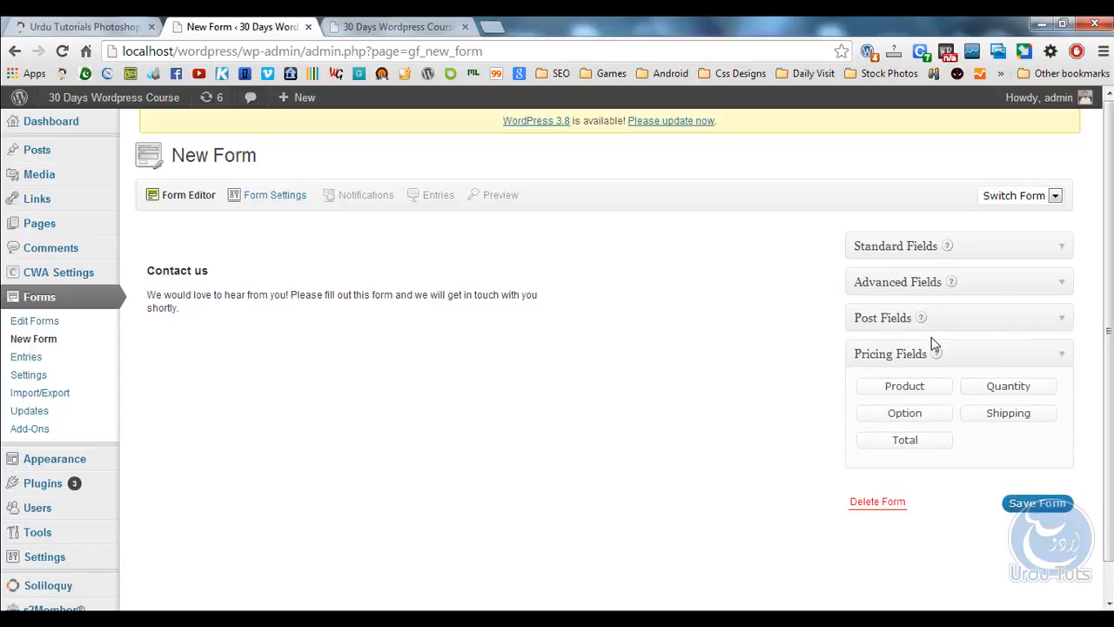
click(981, 276)
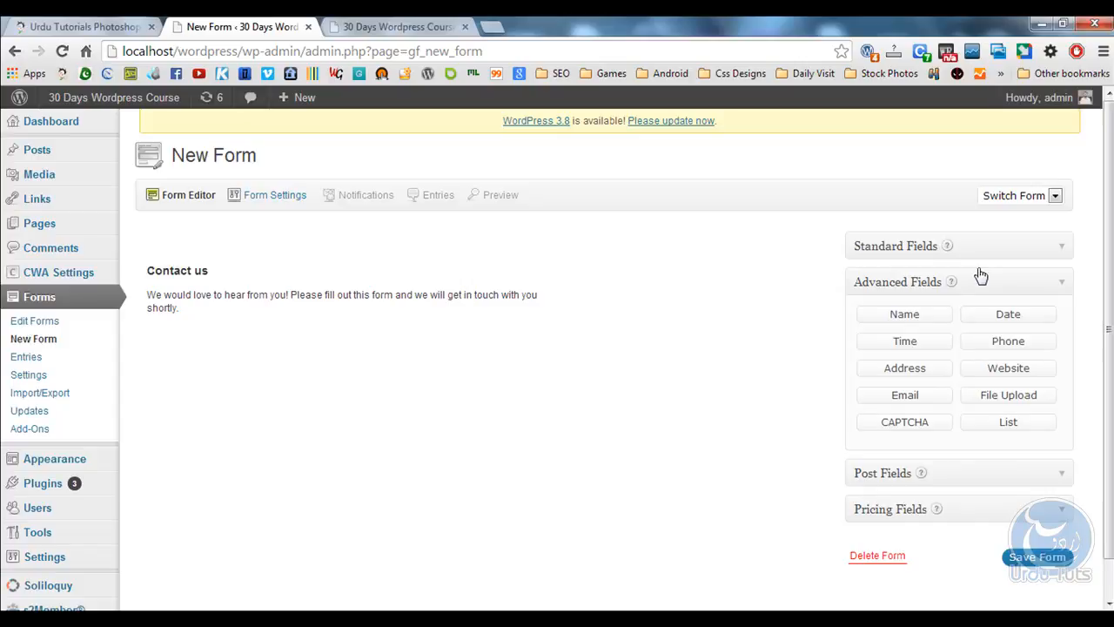
Add Name, Email and Paragraph Text fields to the Contact us form.
click(881, 321)
click(917, 394)
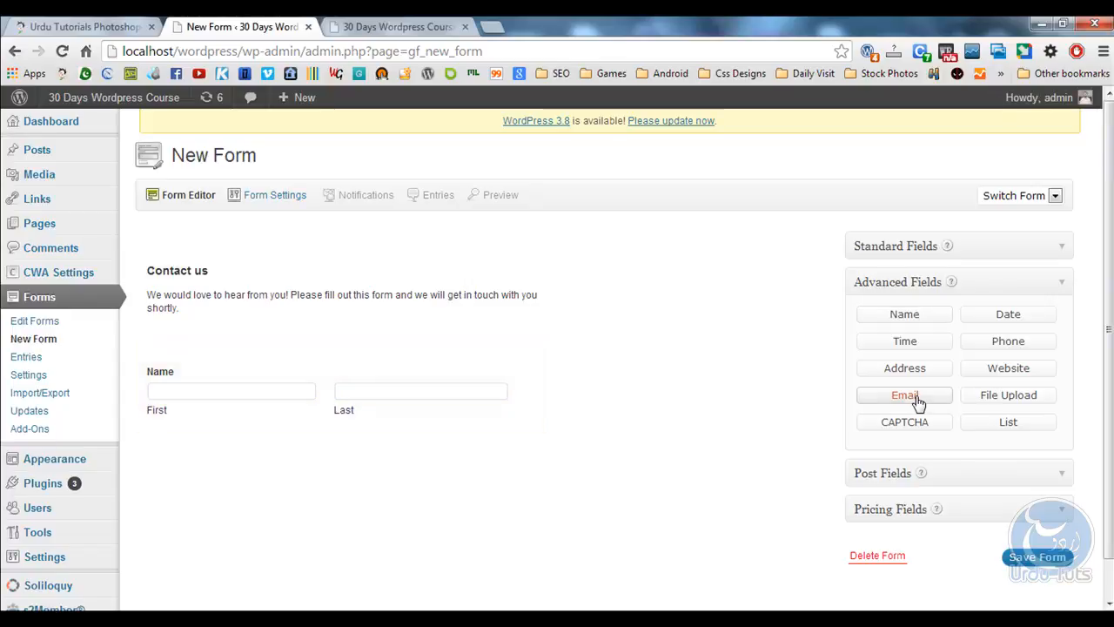
click(975, 249)
click(1011, 280)
scroll(595, 316, down, 1)
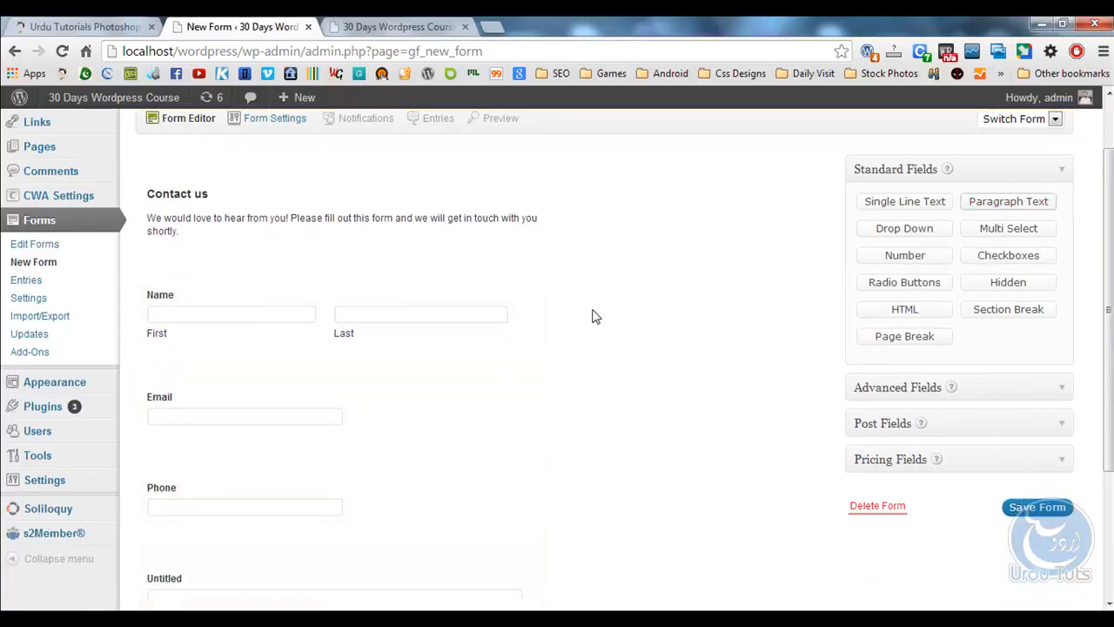
scroll(592, 316, down, 2)
Label the paragraph field 'Your Message' and mark it required.
click(228, 403)
scroll(415, 412, down, 2)
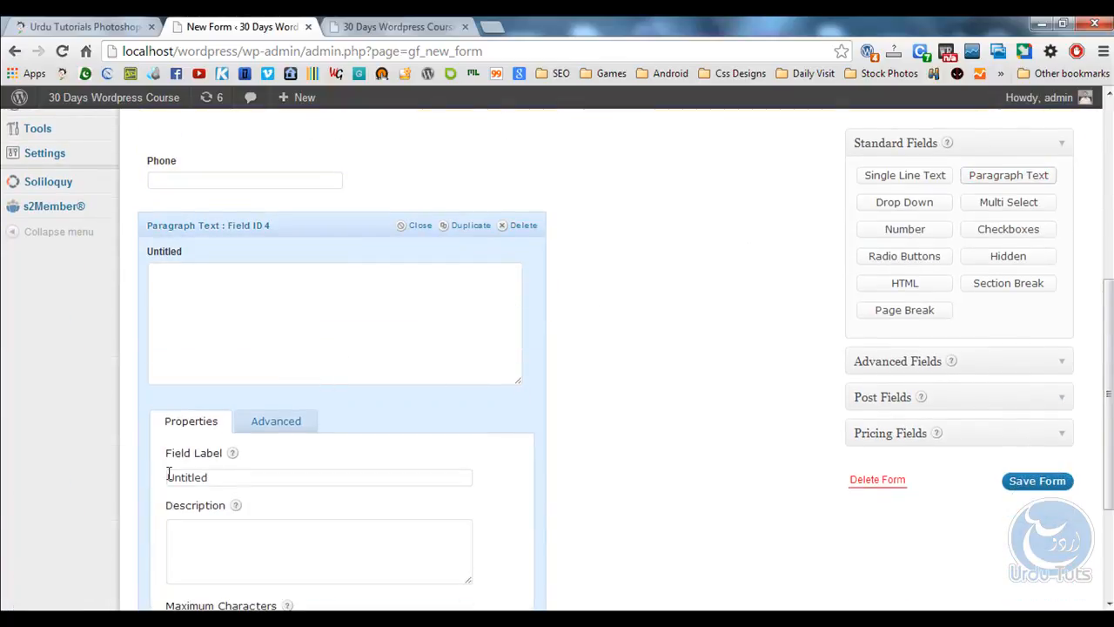
drag(241, 475, 13, 492)
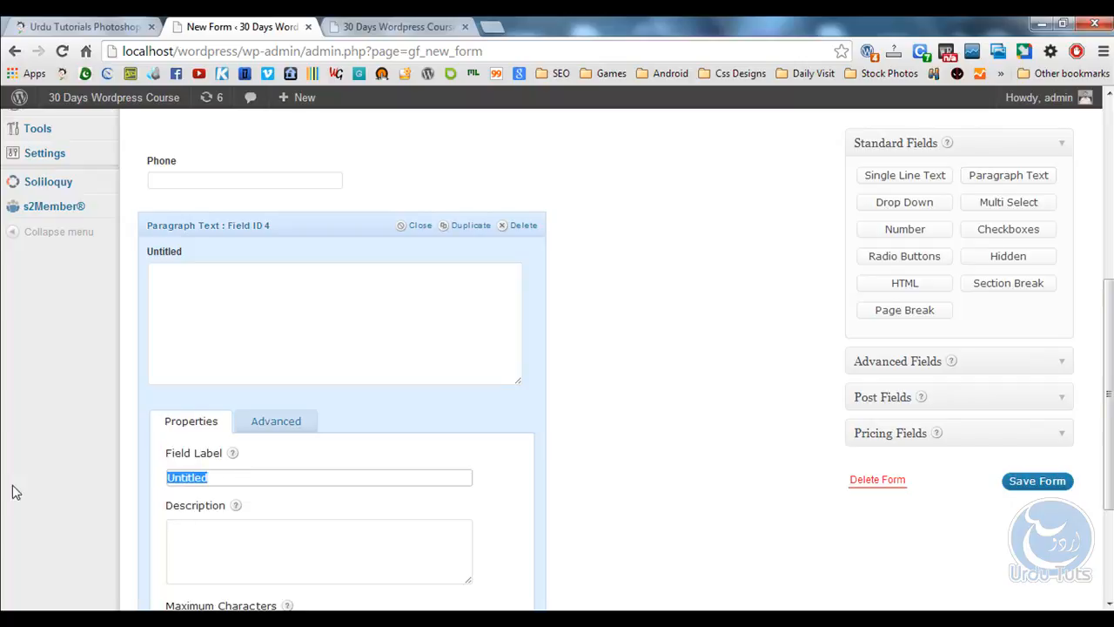
key(BackSpace)
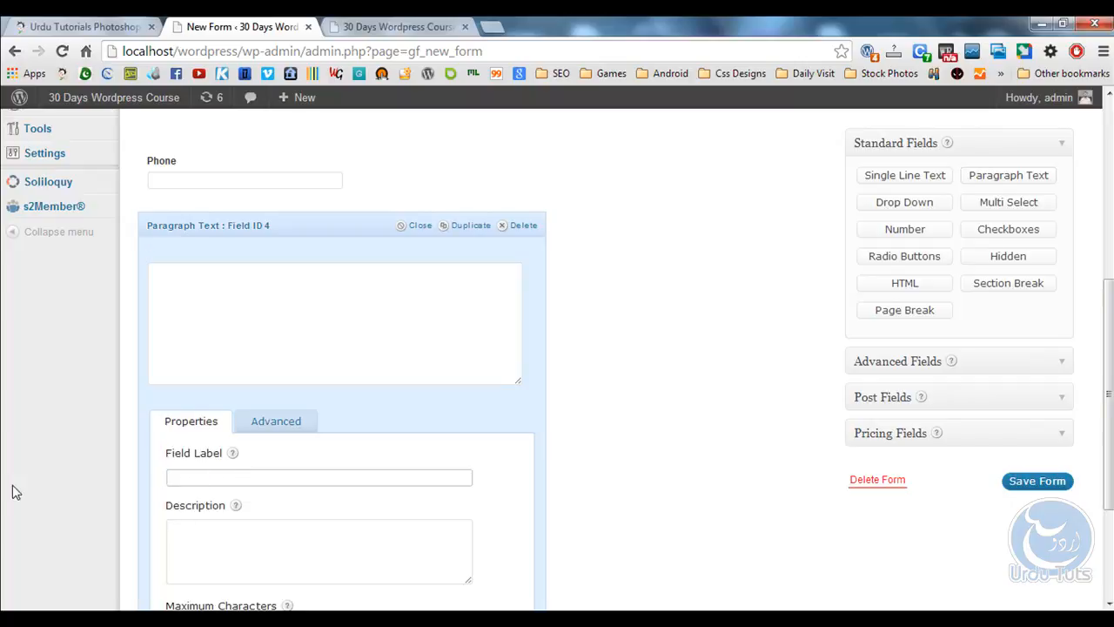
text(Your Message)
scroll(201, 342, down, 2)
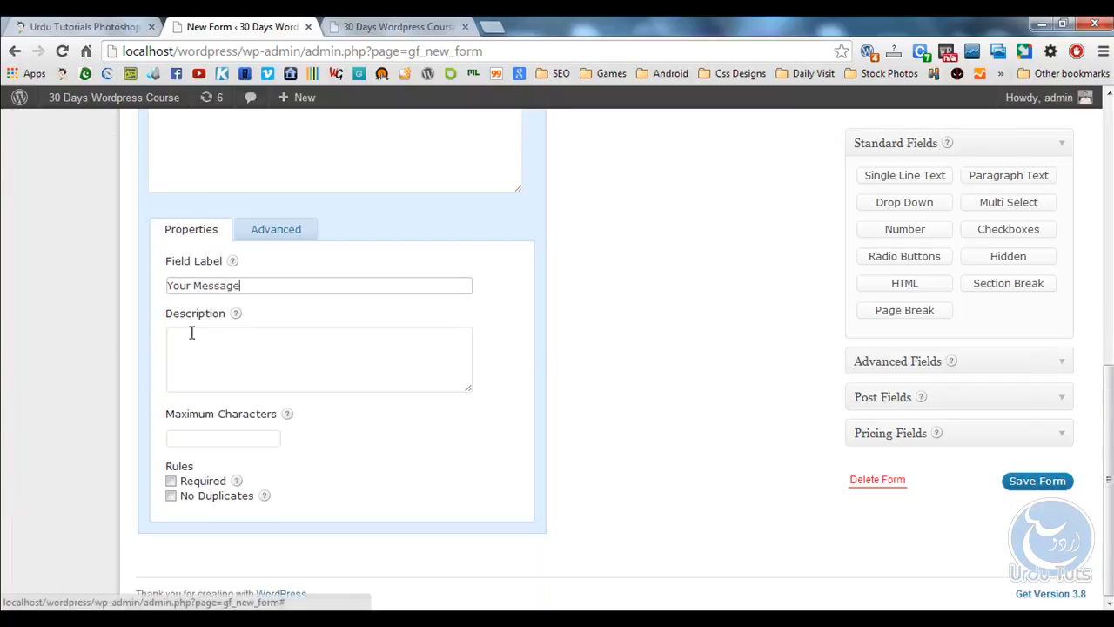
click(170, 482)
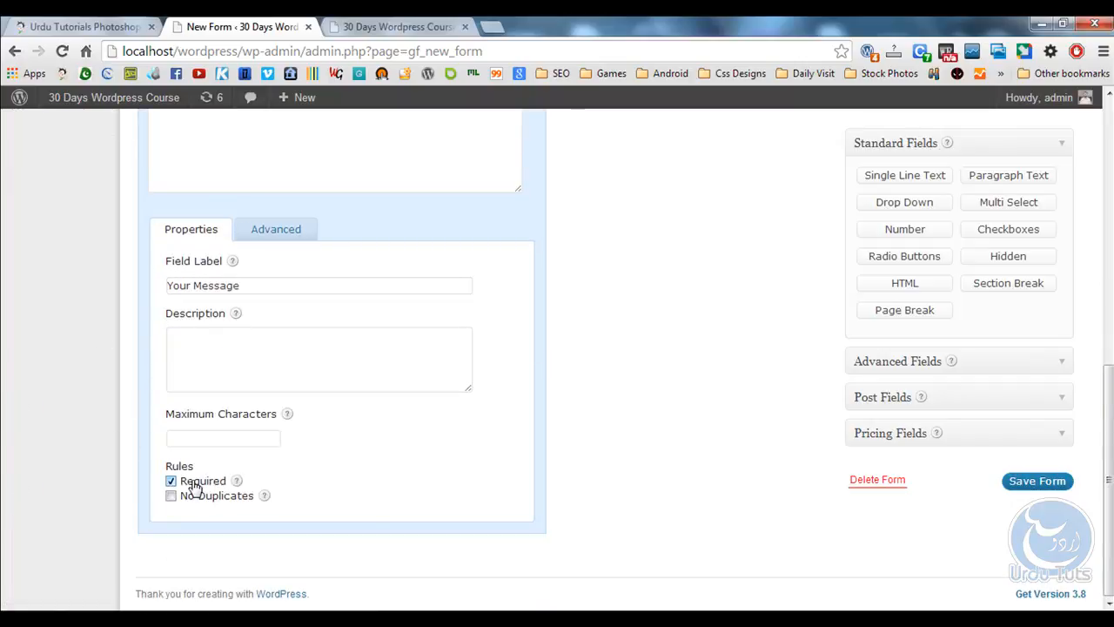
scroll(359, 362, up, 1)
click(313, 231)
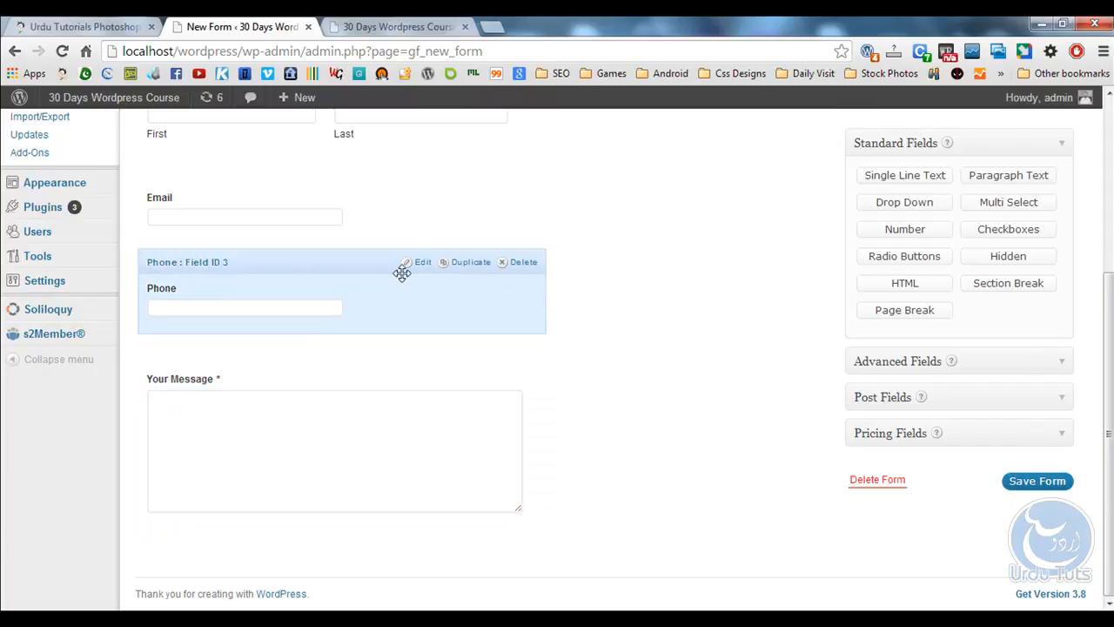
Mark the Phone and Email fields as required.
click(405, 266)
scroll(259, 414, down, 2)
click(172, 440)
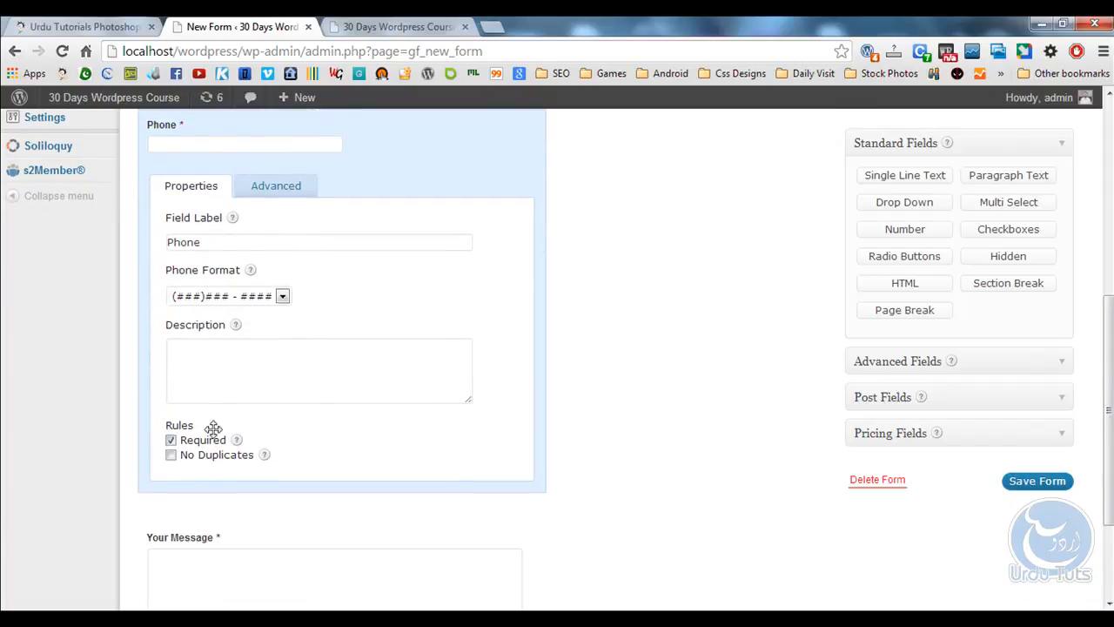
scroll(361, 403, up, 4)
click(298, 347)
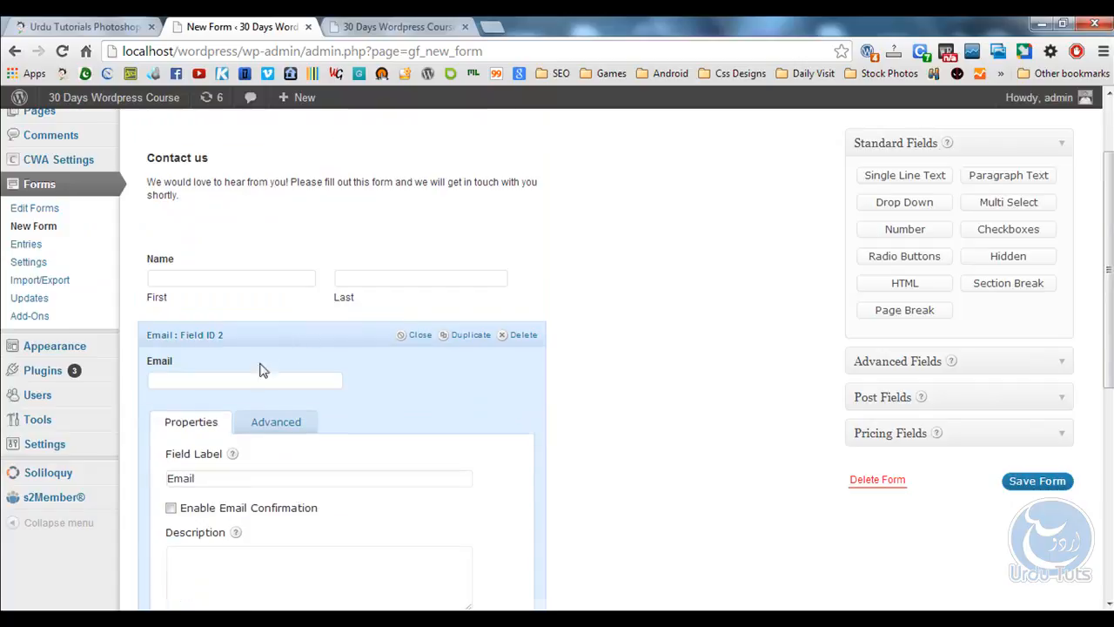
scroll(261, 368, down, 3)
click(170, 404)
scroll(348, 392, up, 5)
Check the form's title settings and open the Name field's settings.
click(303, 318)
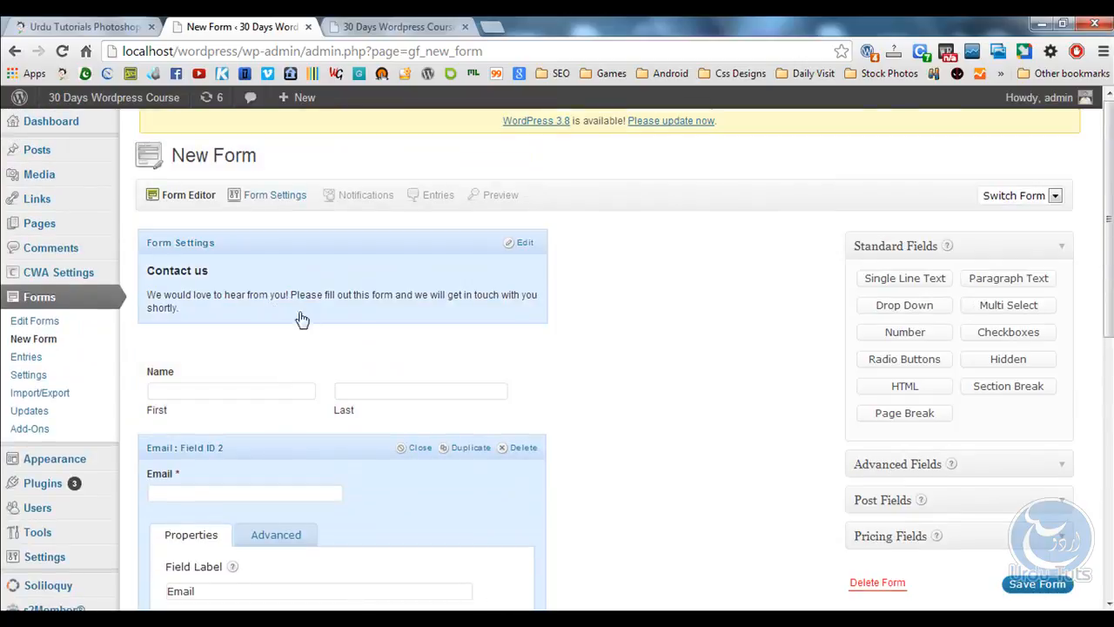
scroll(333, 364, down, 1)
click(353, 178)
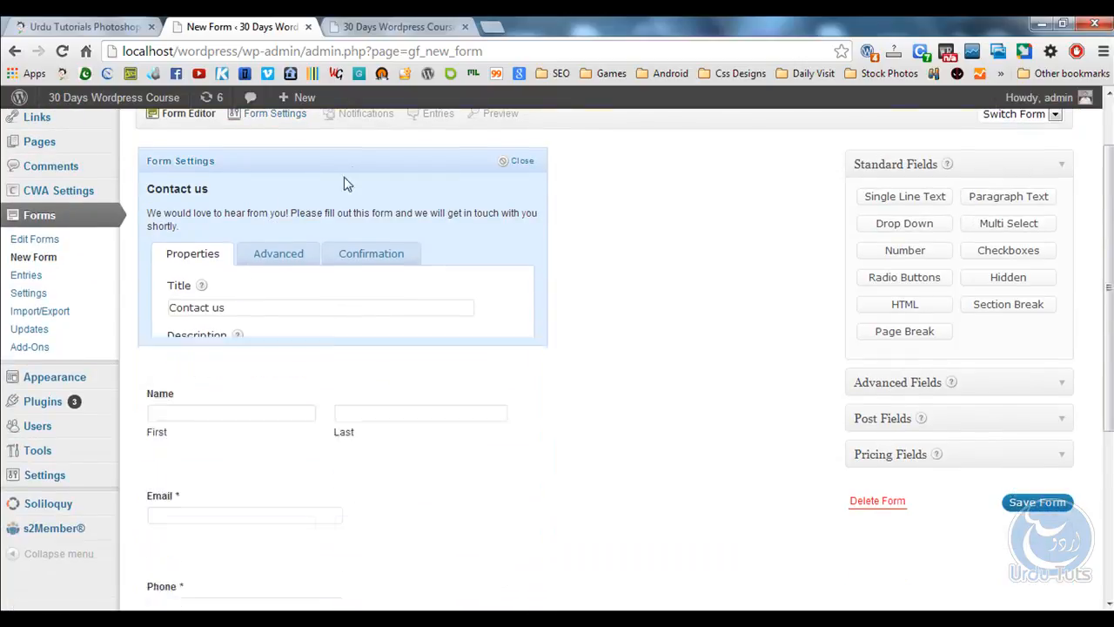
scroll(275, 278, down, 2)
scroll(291, 254, up, 2)
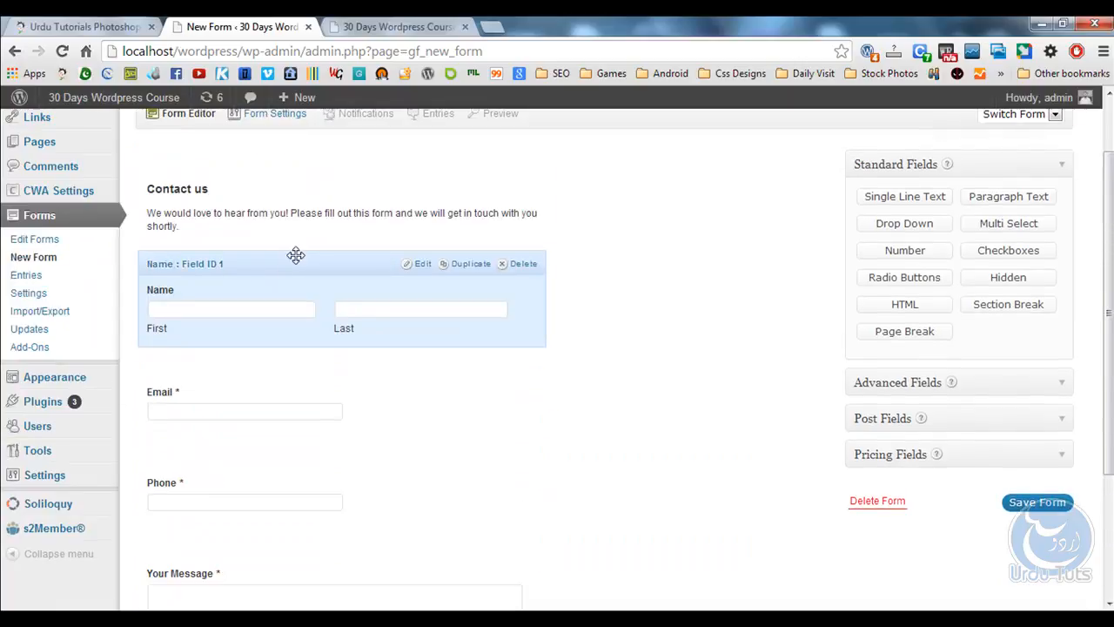
scroll(274, 270, down, 2)
scroll(276, 274, up, 3)
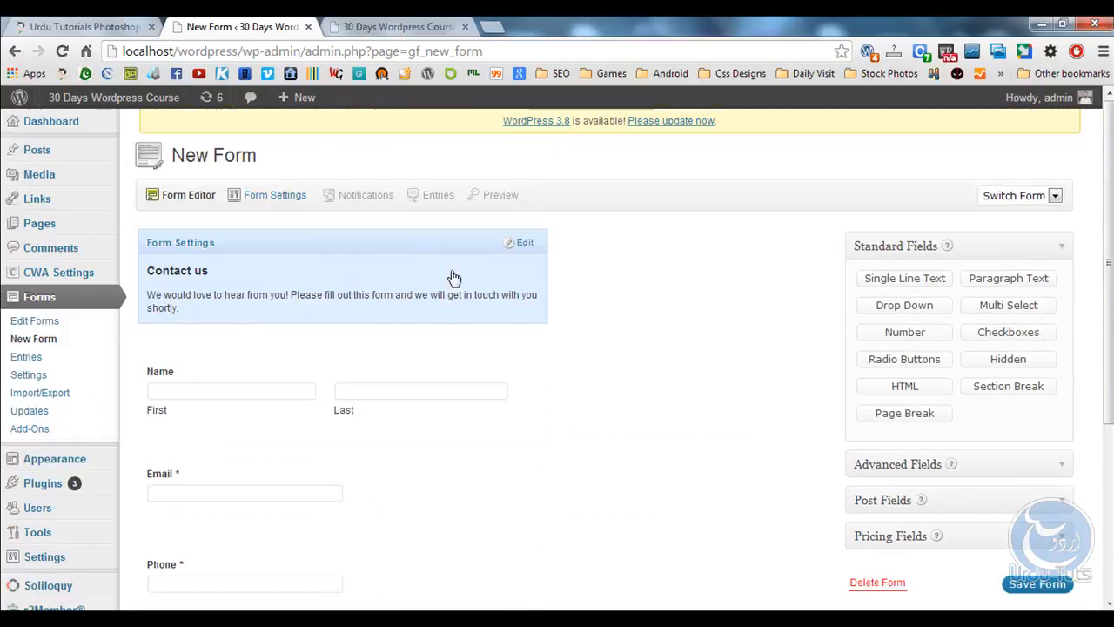
click(421, 345)
scroll(240, 367, down, 4)
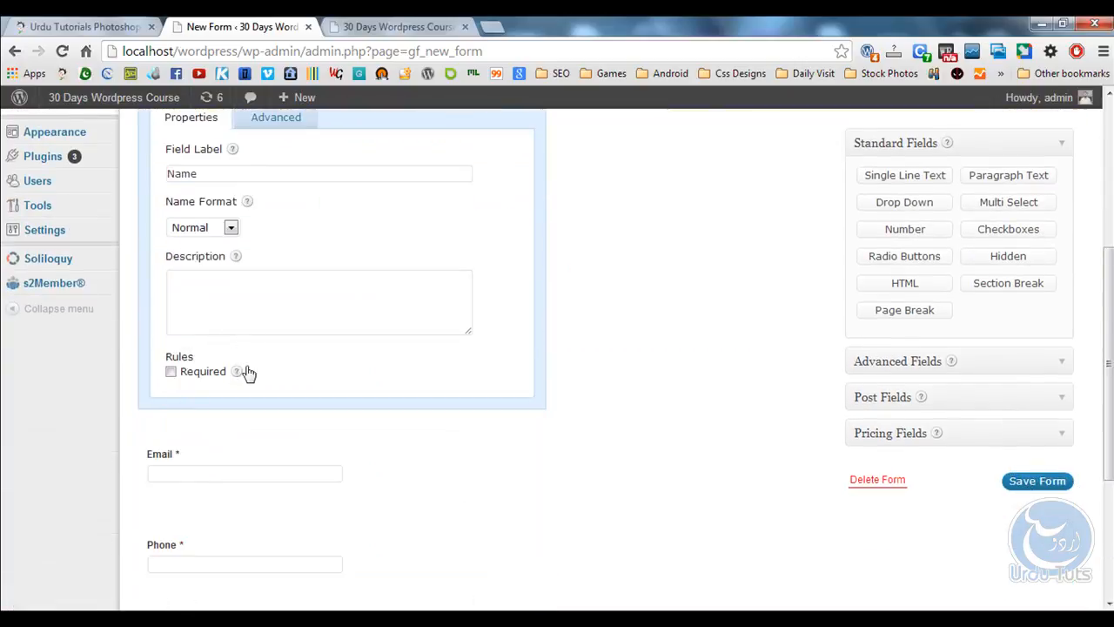
Save the form, dismiss the 'title already taken' warning, and go to the forms list.
click(1041, 484)
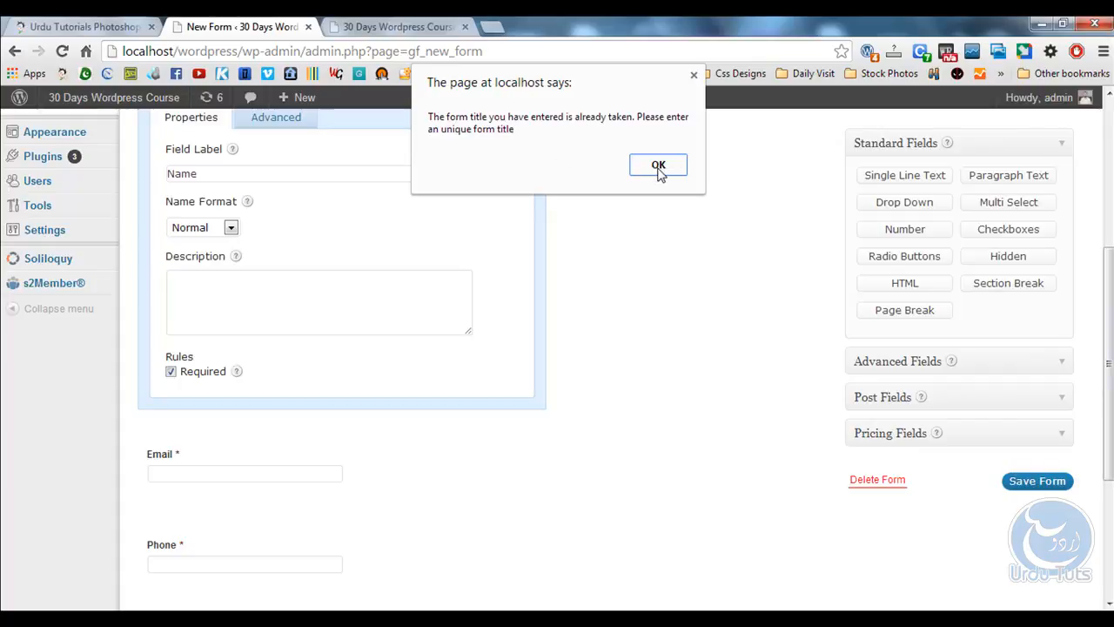
click(658, 166)
scroll(746, 270, up, 4)
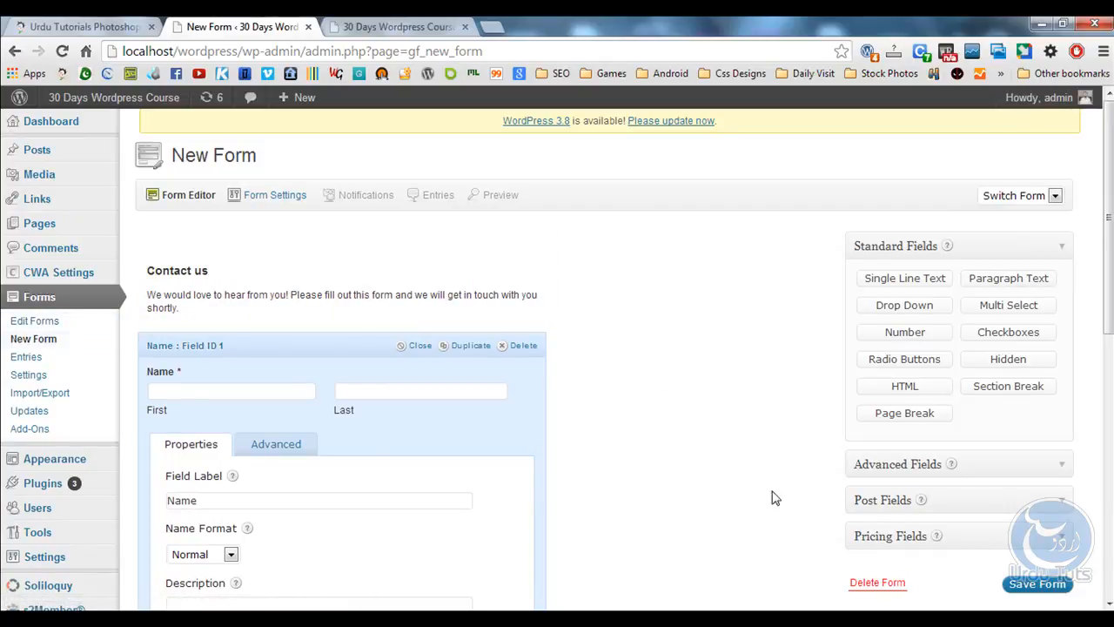
click(35, 320)
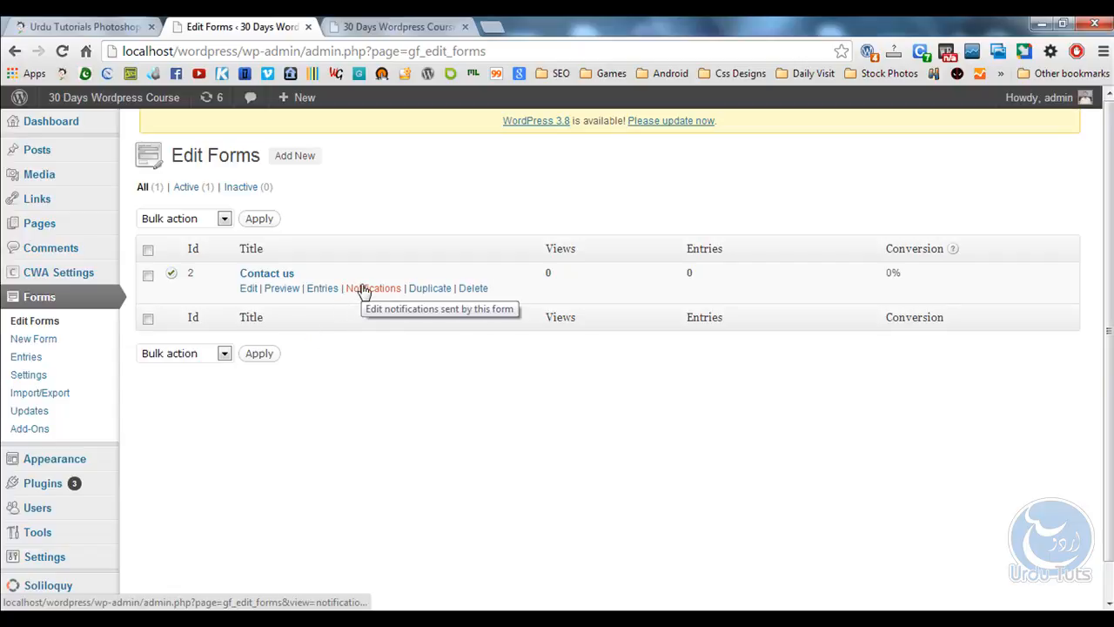
Set the admin notification's From Name to 'Urdu Tuts Contact us' and Reply To to {admin_email}.
click(363, 291)
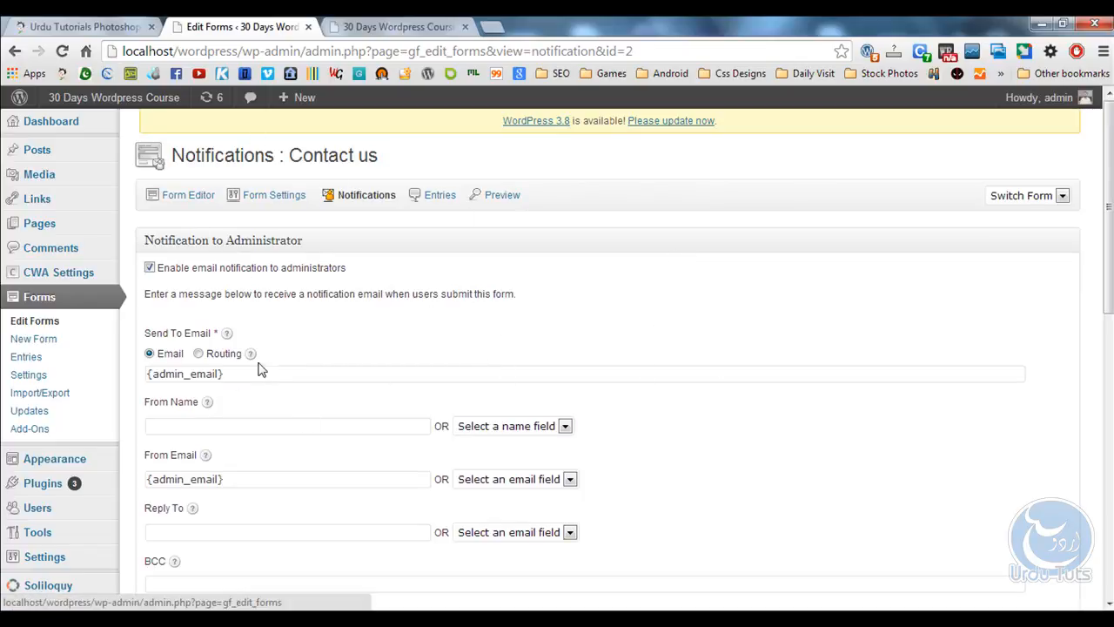
scroll(262, 376, down, 1)
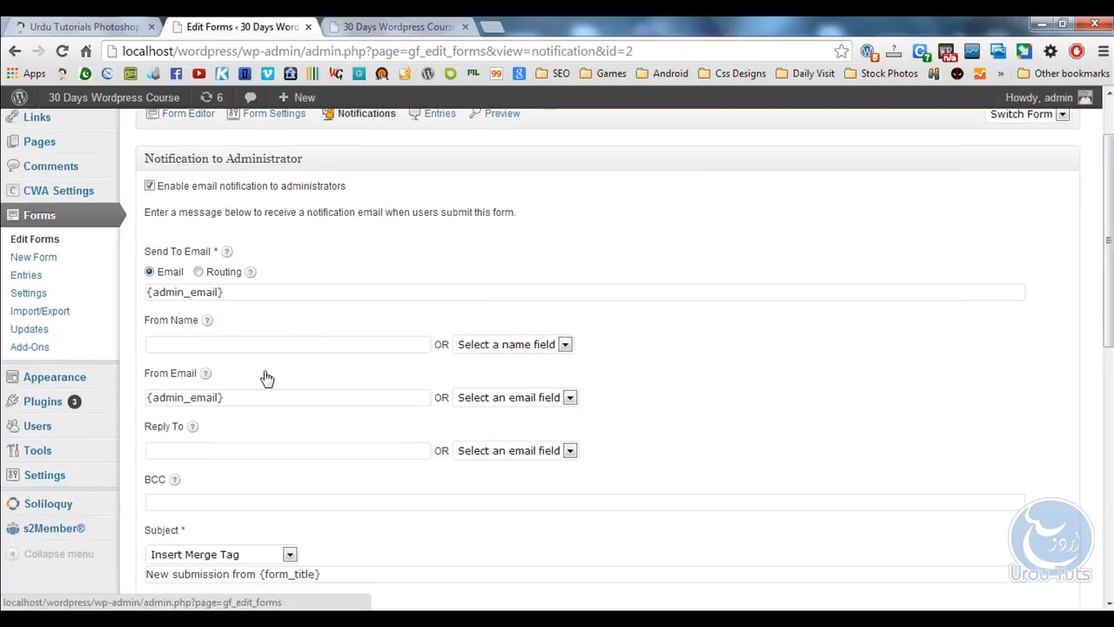
click(173, 345)
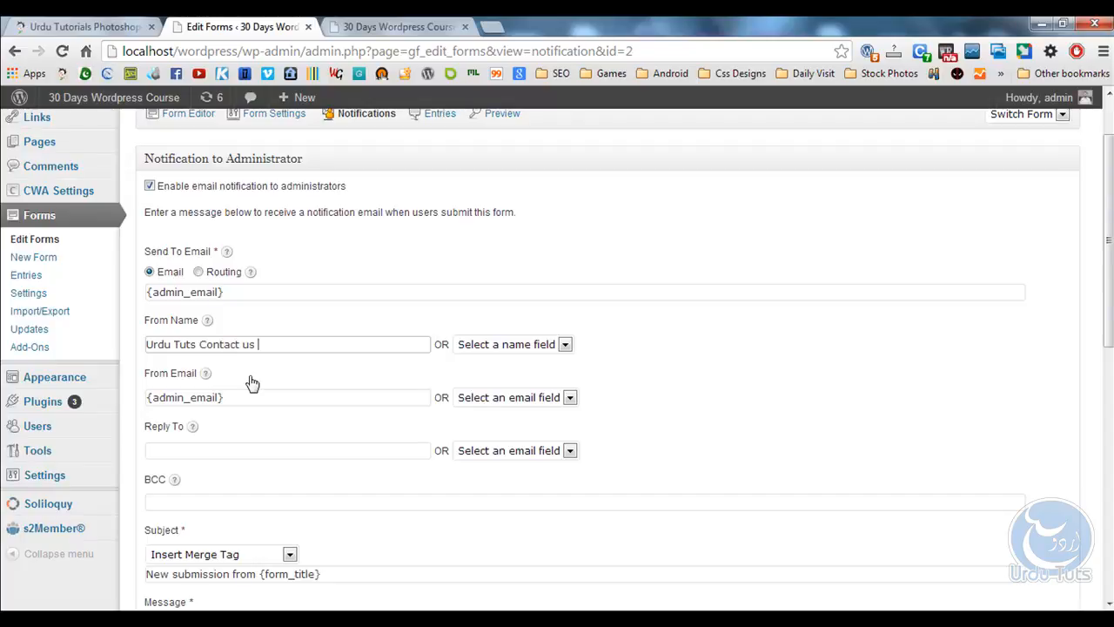
scroll(251, 383, down, 1)
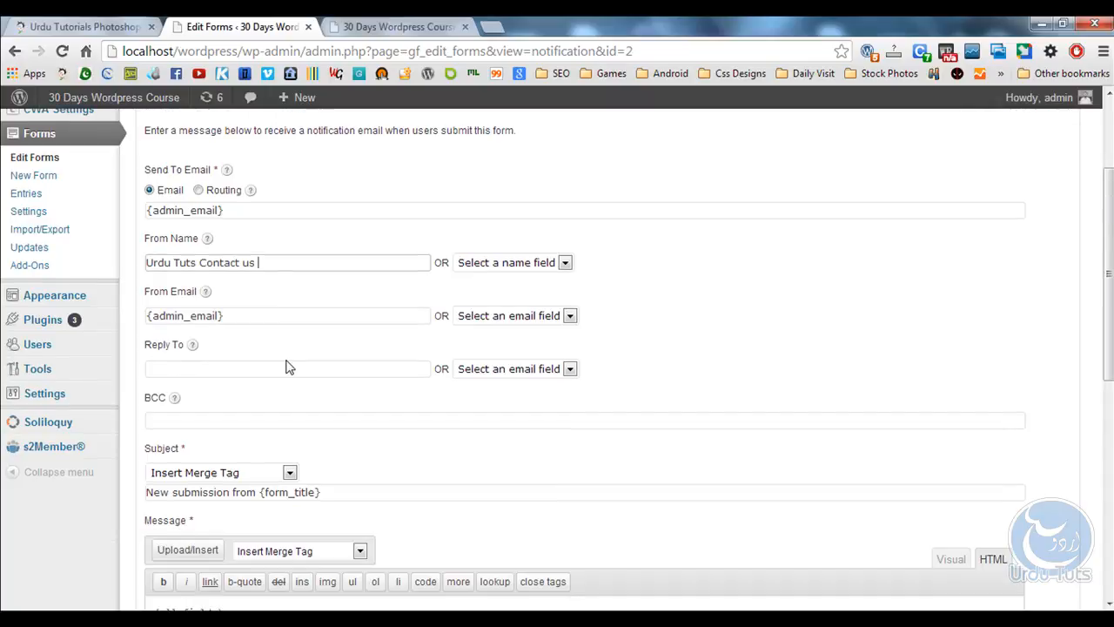
mouse_move(78, 331)
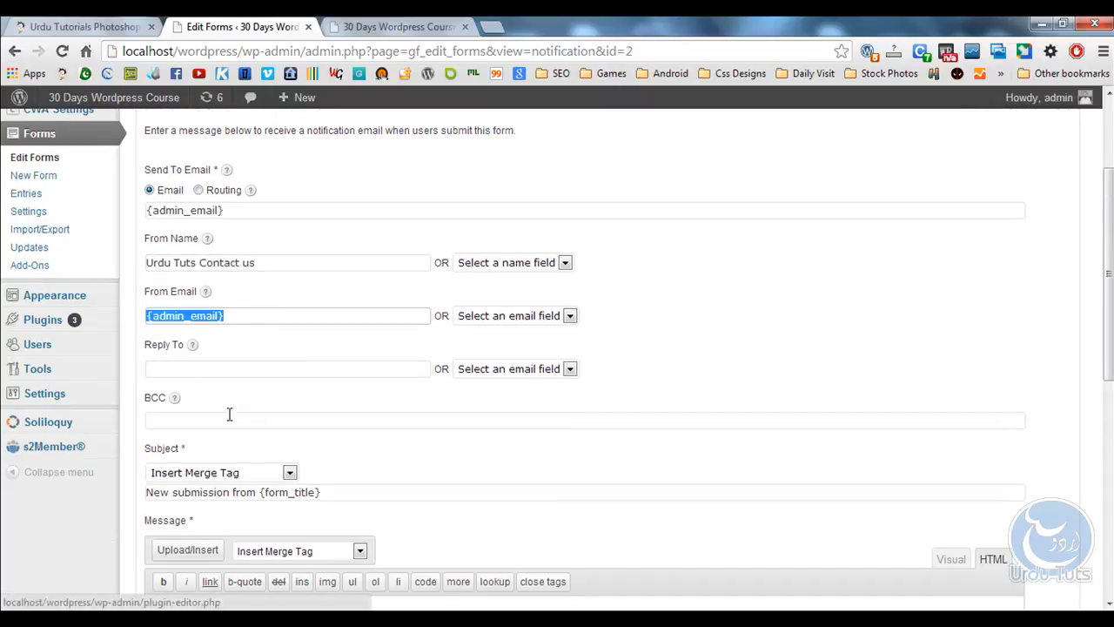
click(304, 369)
text({admin_email})
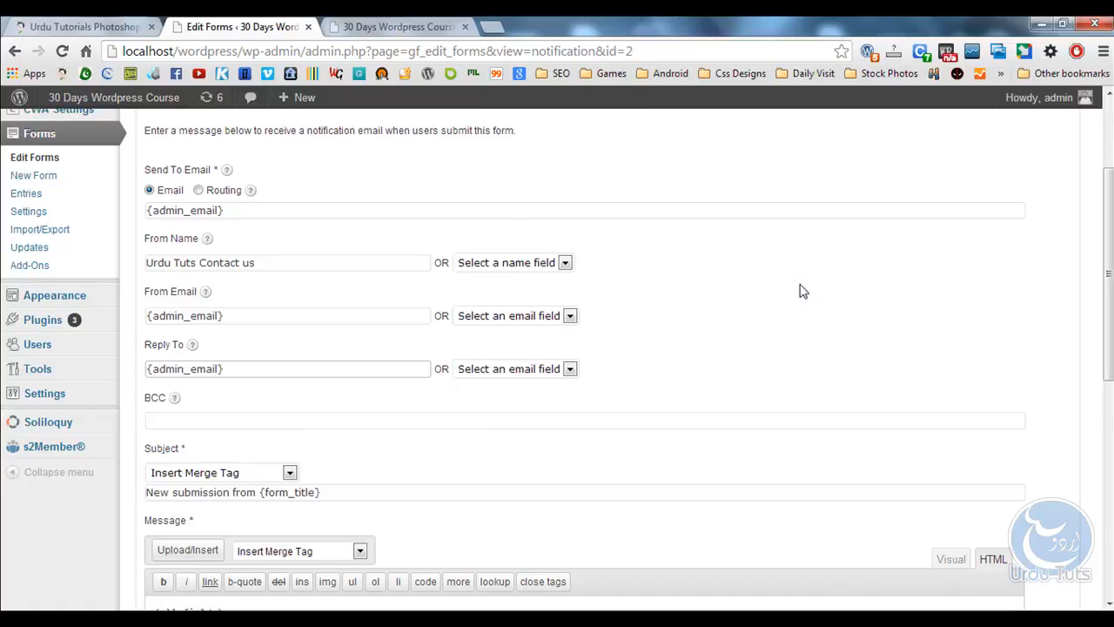
Enable email notification to users.
scroll(801, 291, down, 3)
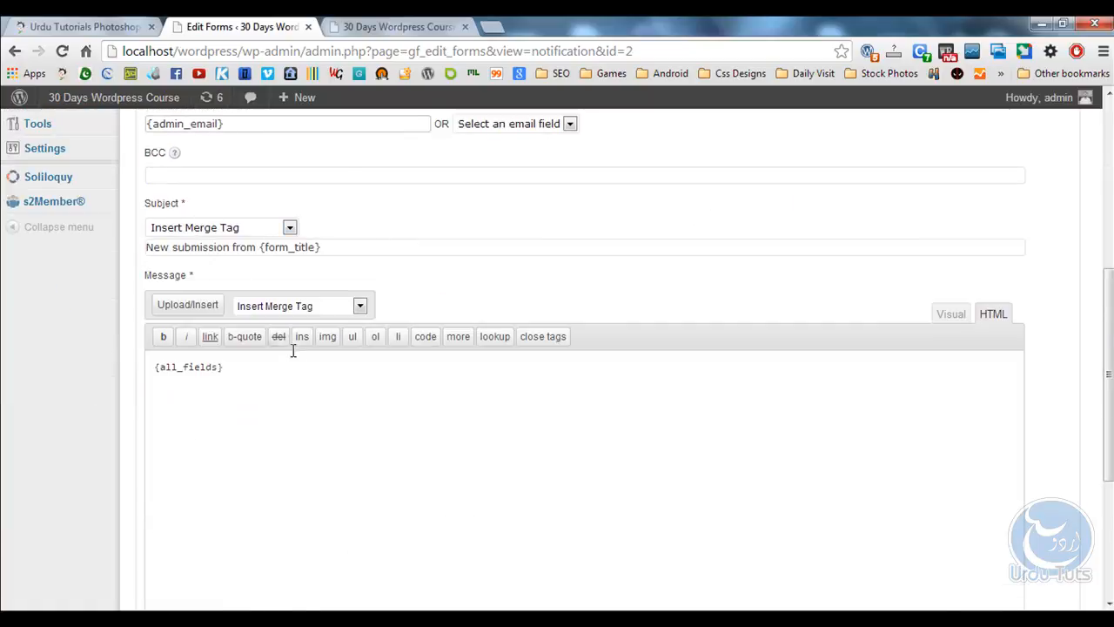
scroll(290, 349, down, 2)
drag(223, 203, 123, 204)
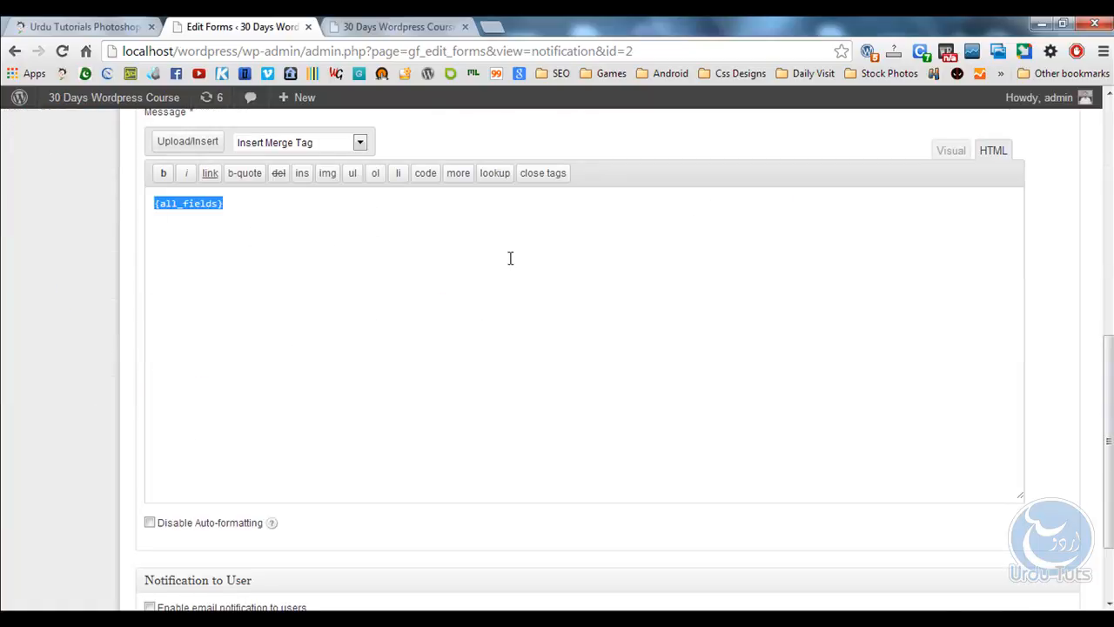
scroll(567, 247, down, 2)
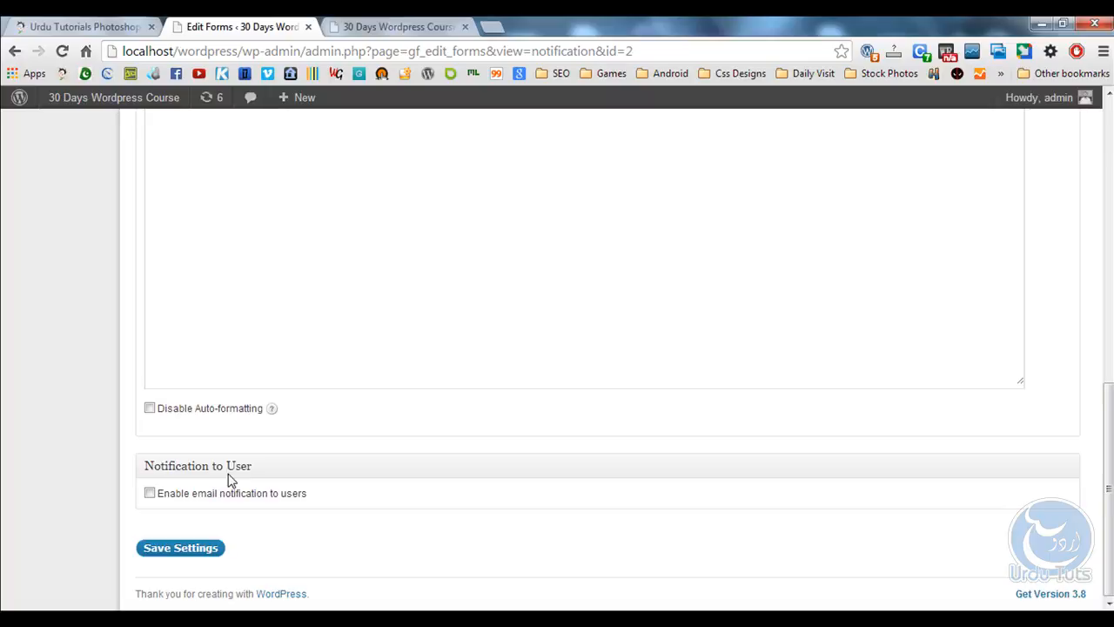
click(150, 494)
Give the user notification From Name 'Urdu Tut' and Reply To {admin_email}.
scroll(582, 366, down, 4)
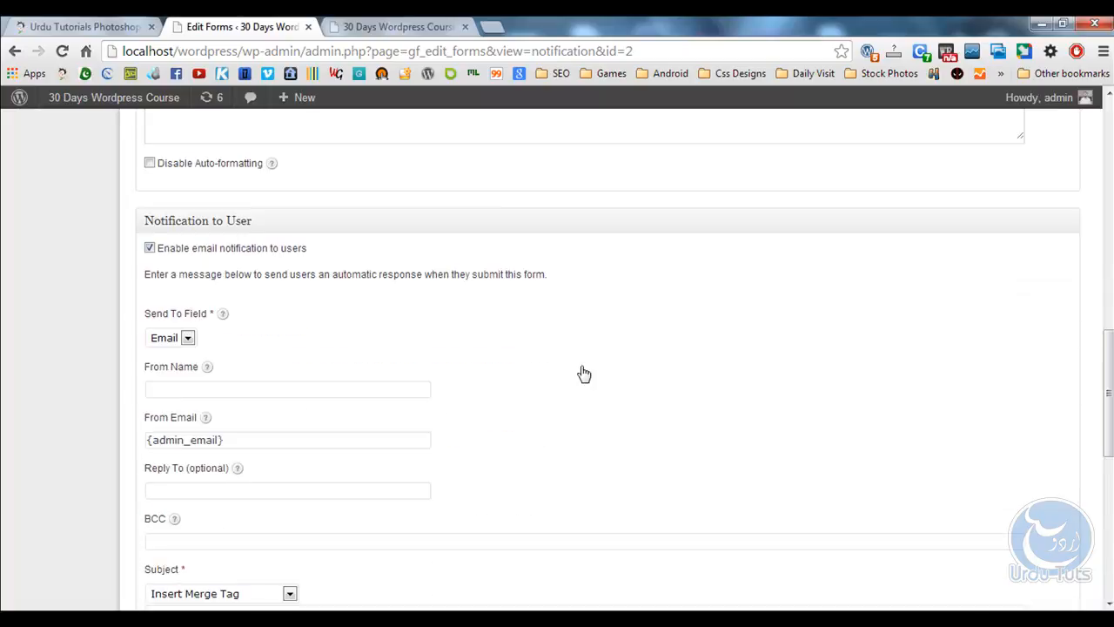
click(315, 310)
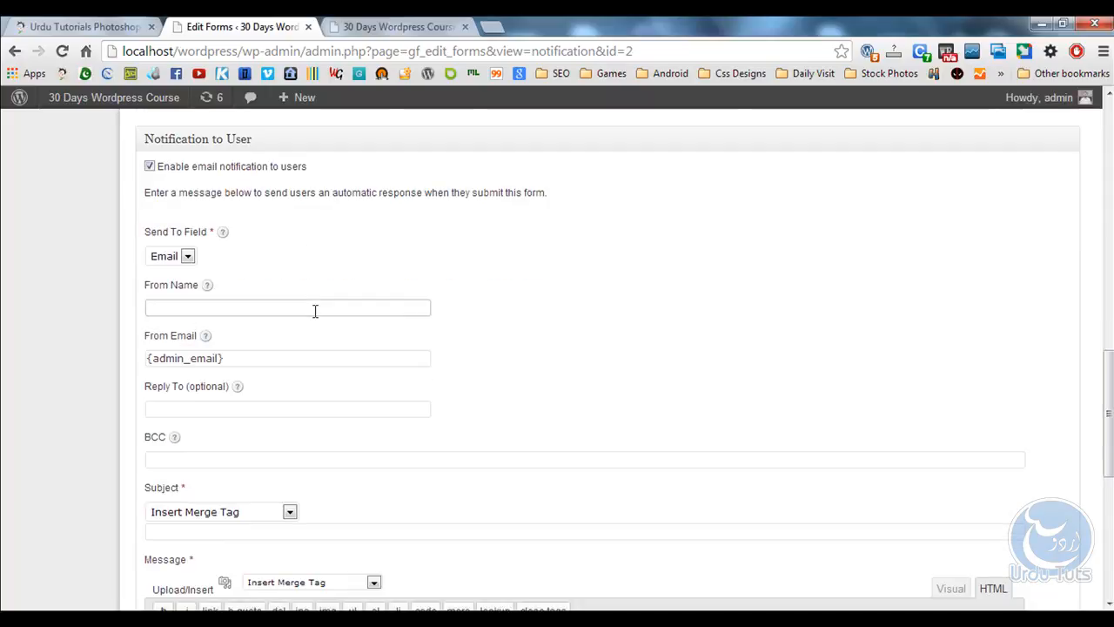
text(Urdu Tuts Contact us)
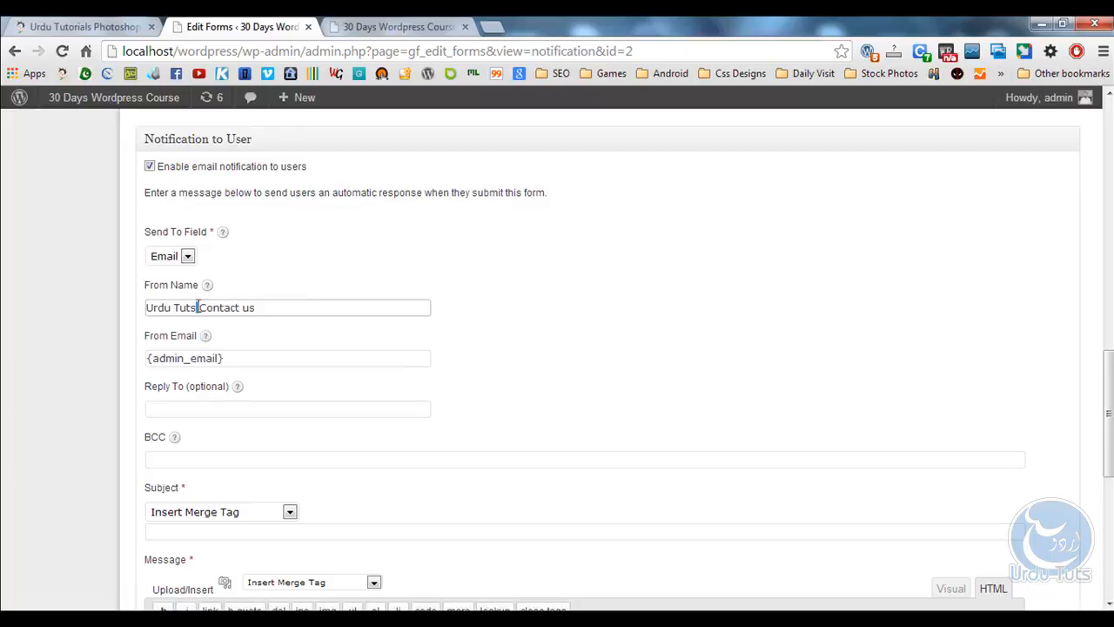
scroll(627, 279, down, 2)
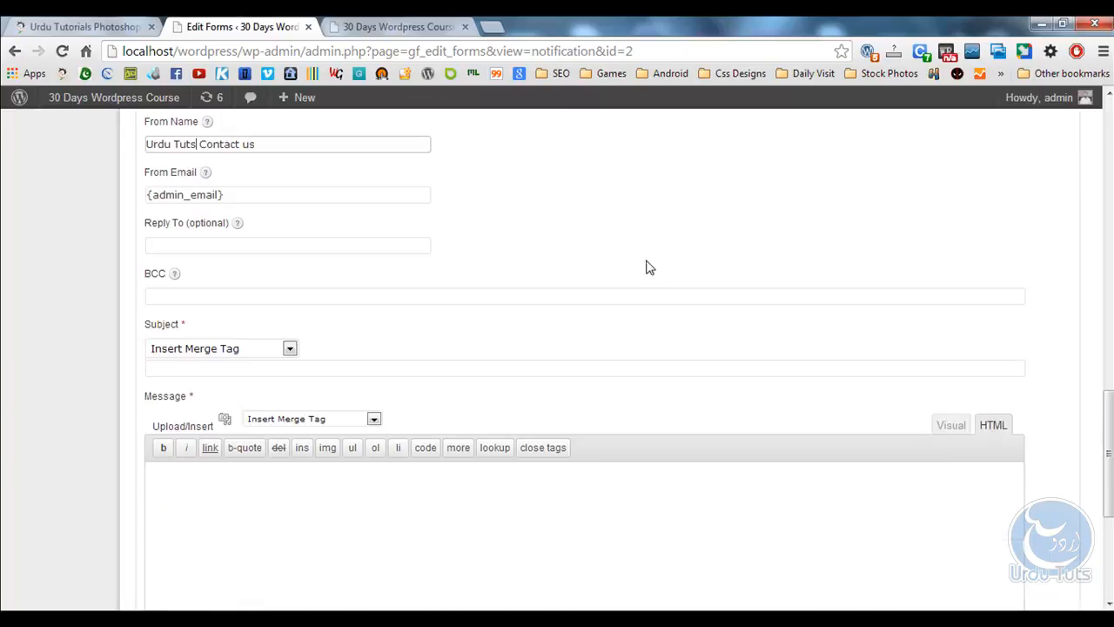
click(189, 247)
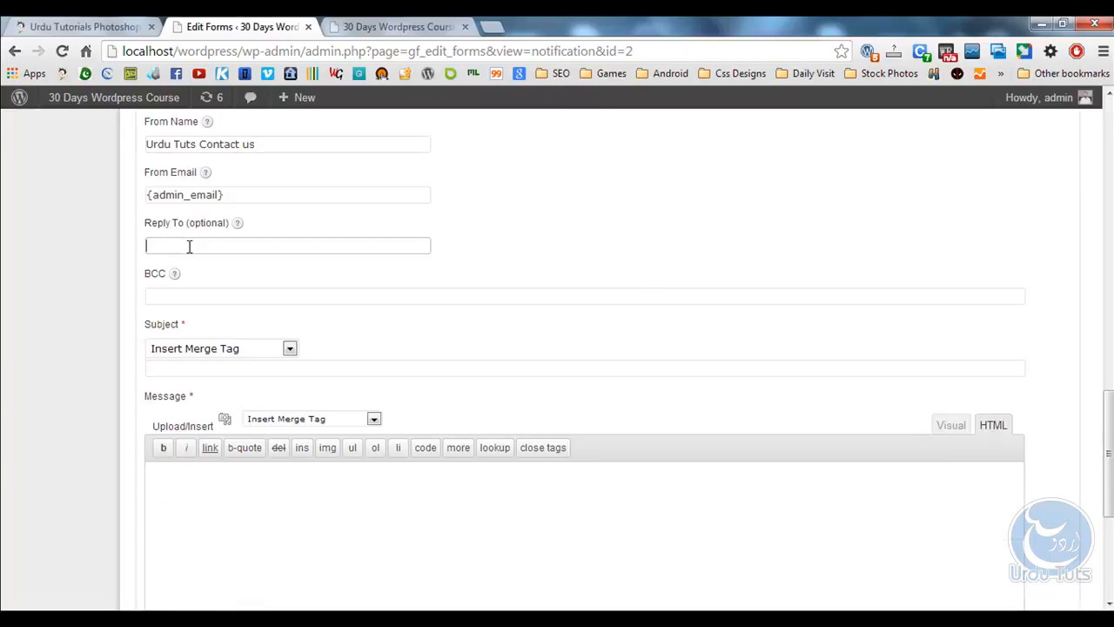
text({admin_email})
Insert the All Submitted Fields {all_fields} tag into the message and save the notification settings.
scroll(79, 283, down, 1)
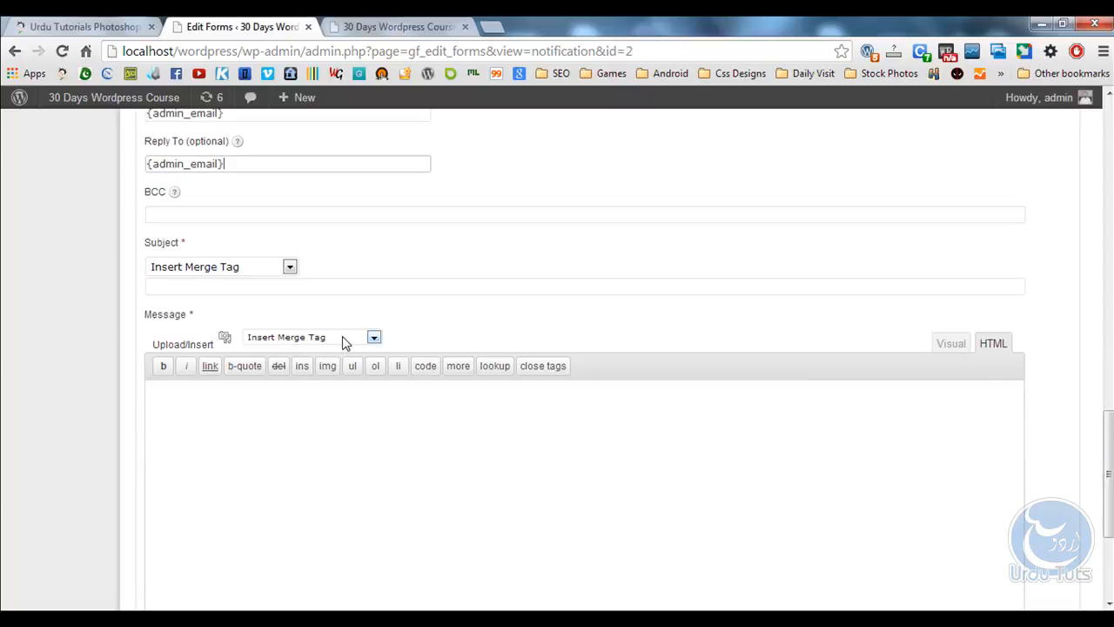
scroll(343, 331, down, 1)
click(346, 253)
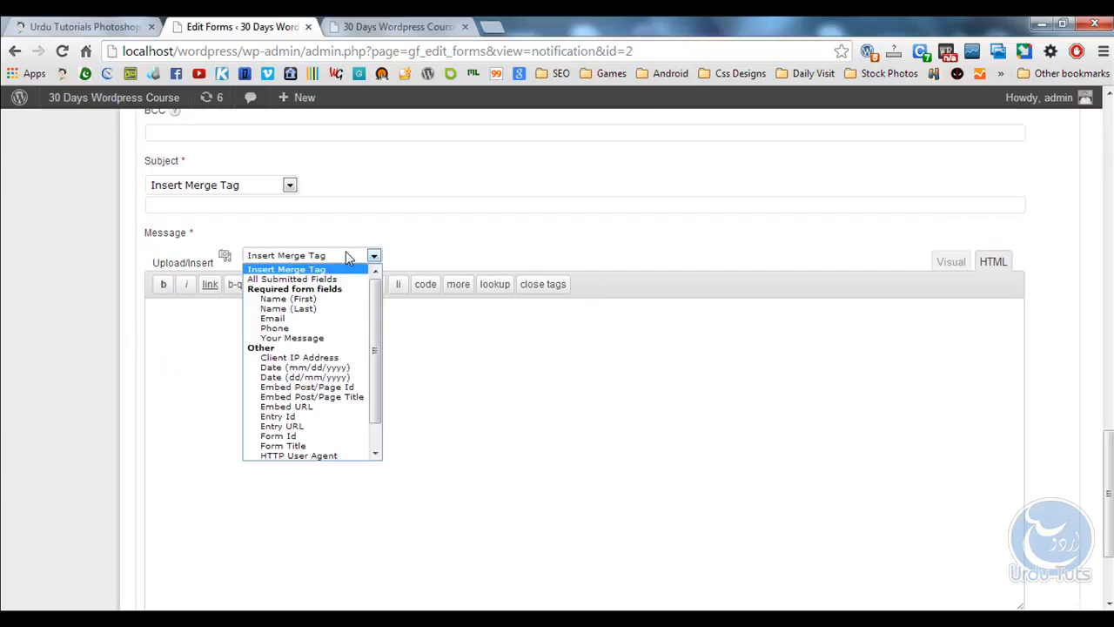
click(296, 279)
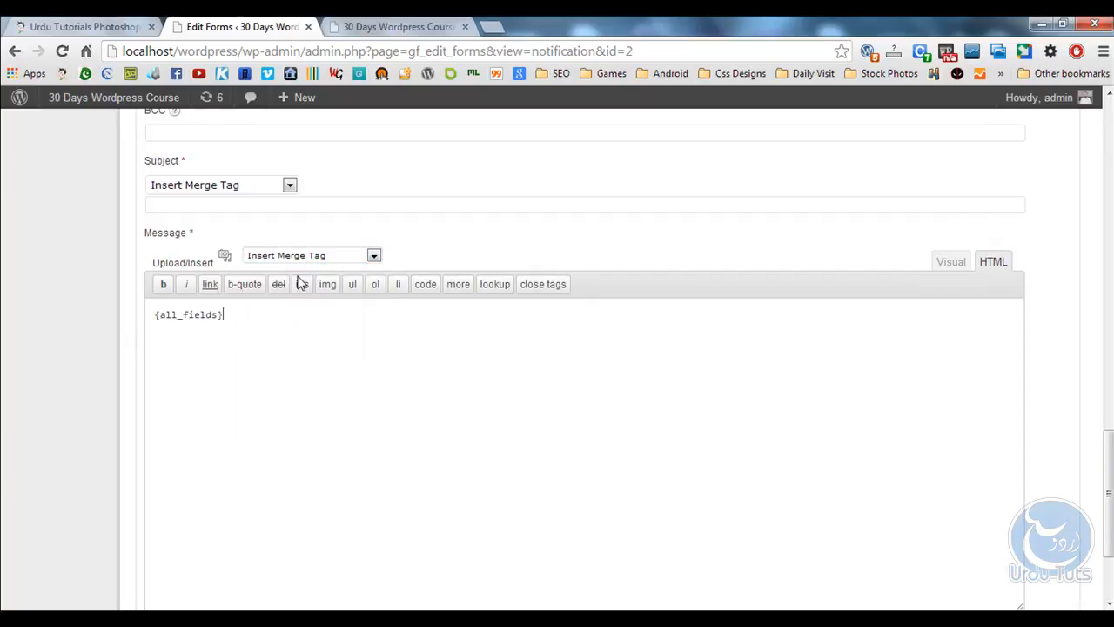
drag(273, 319, 92, 321)
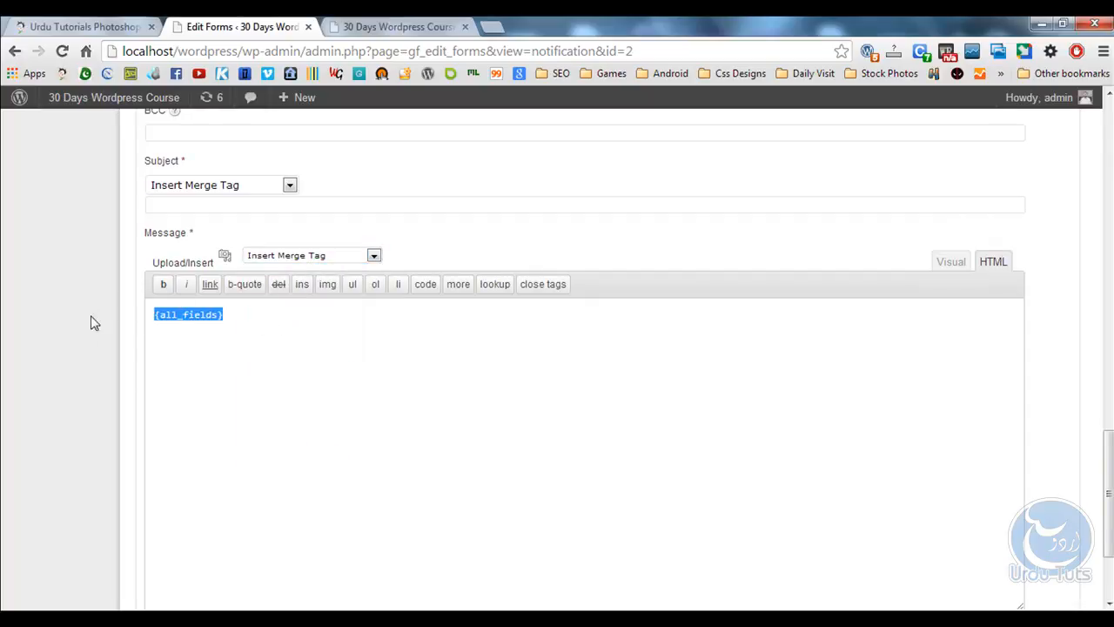
click(314, 255)
click(198, 346)
drag(242, 318, 90, 321)
scroll(40, 321, down, 2)
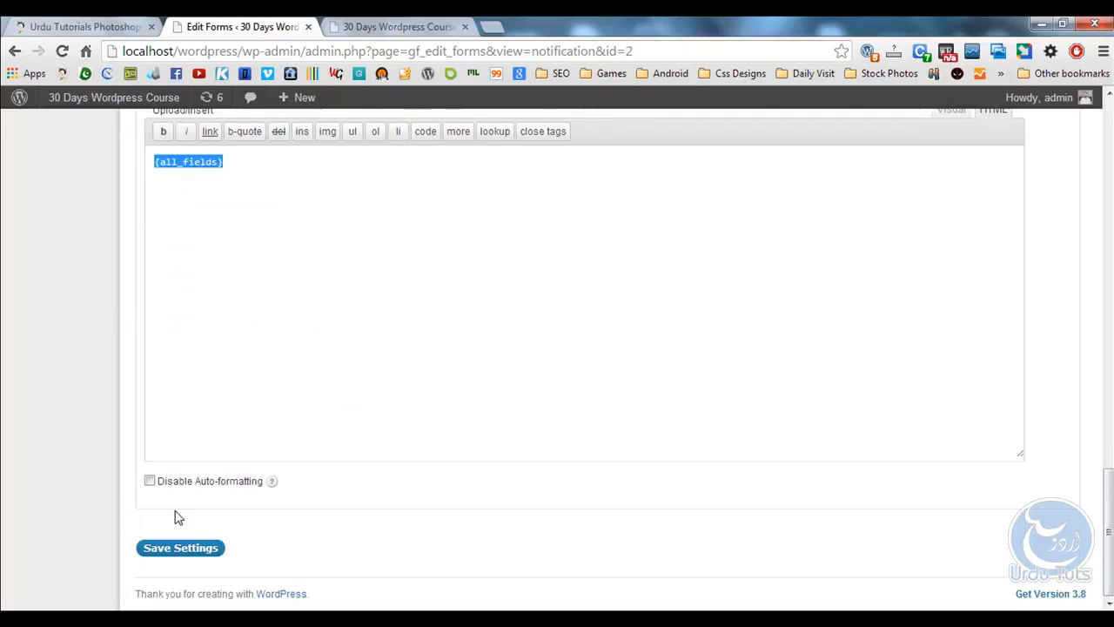
click(185, 548)
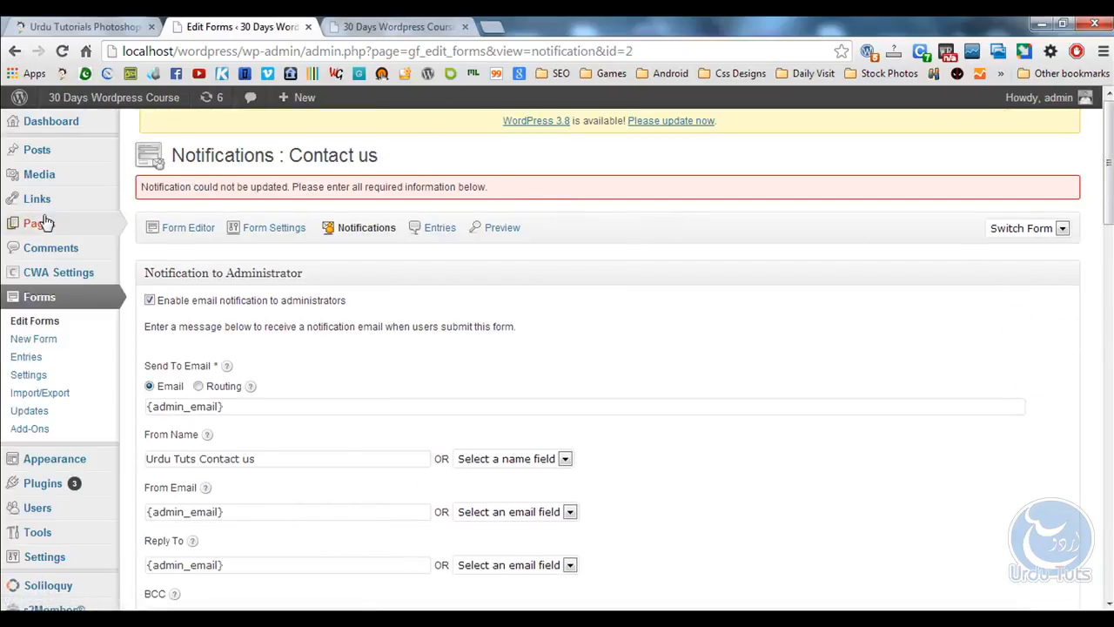
Insert the Contact us form into the Contact us page, title and description off, and update it.
click(148, 222)
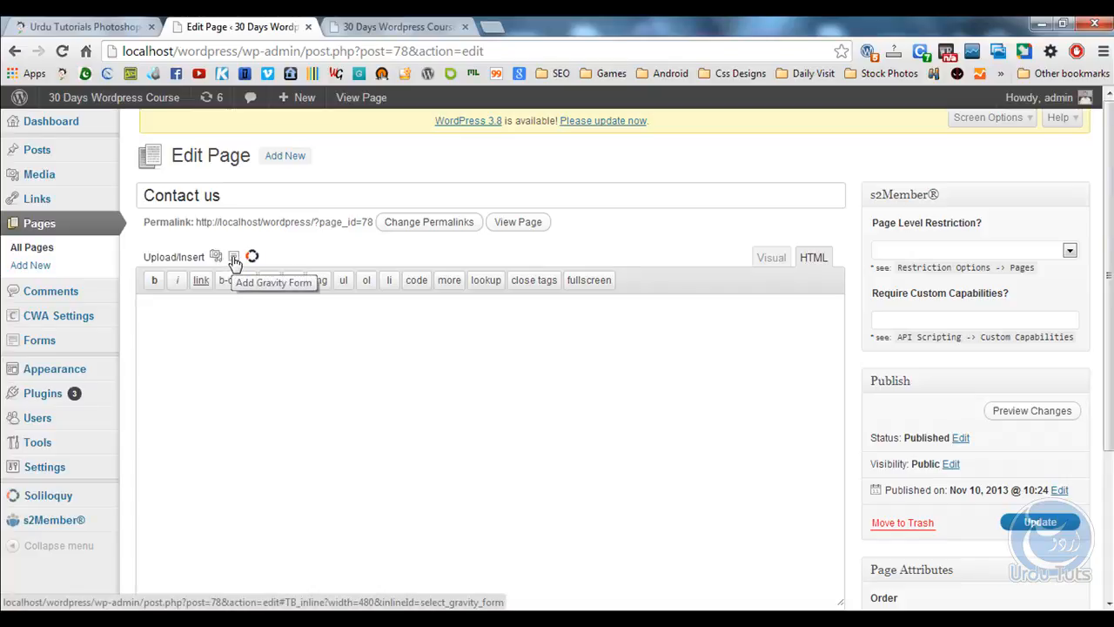
click(233, 260)
click(358, 239)
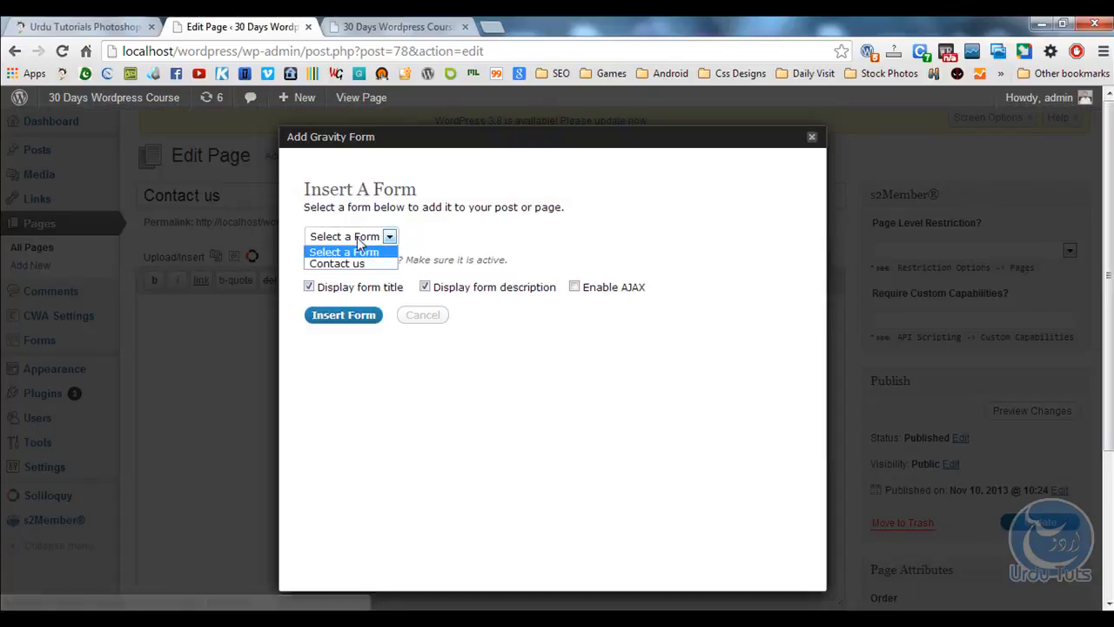
click(349, 264)
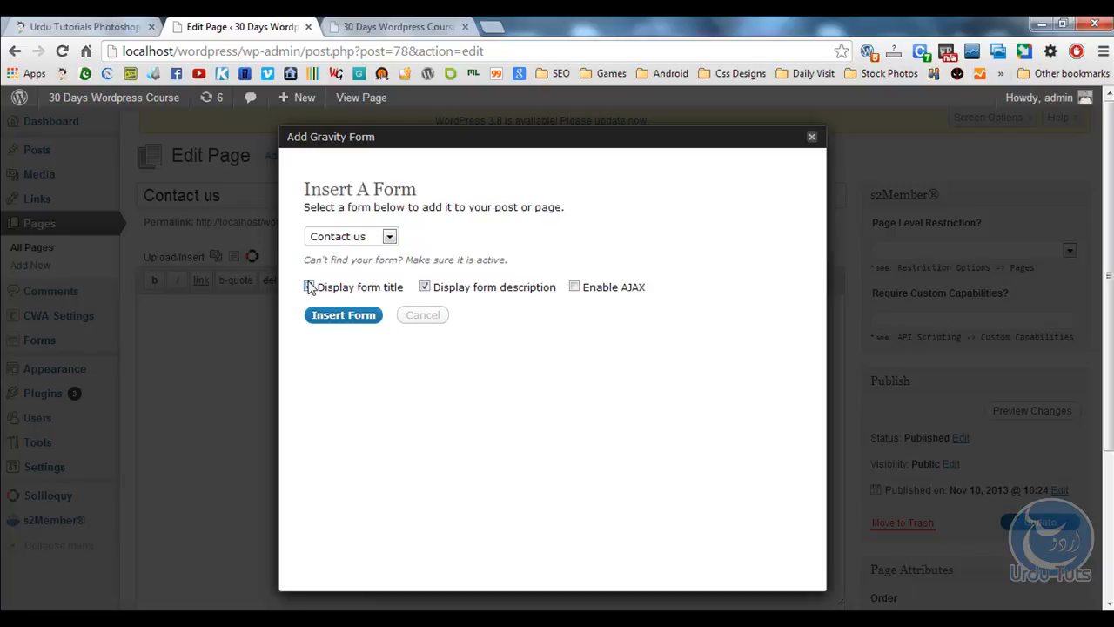
click(310, 287)
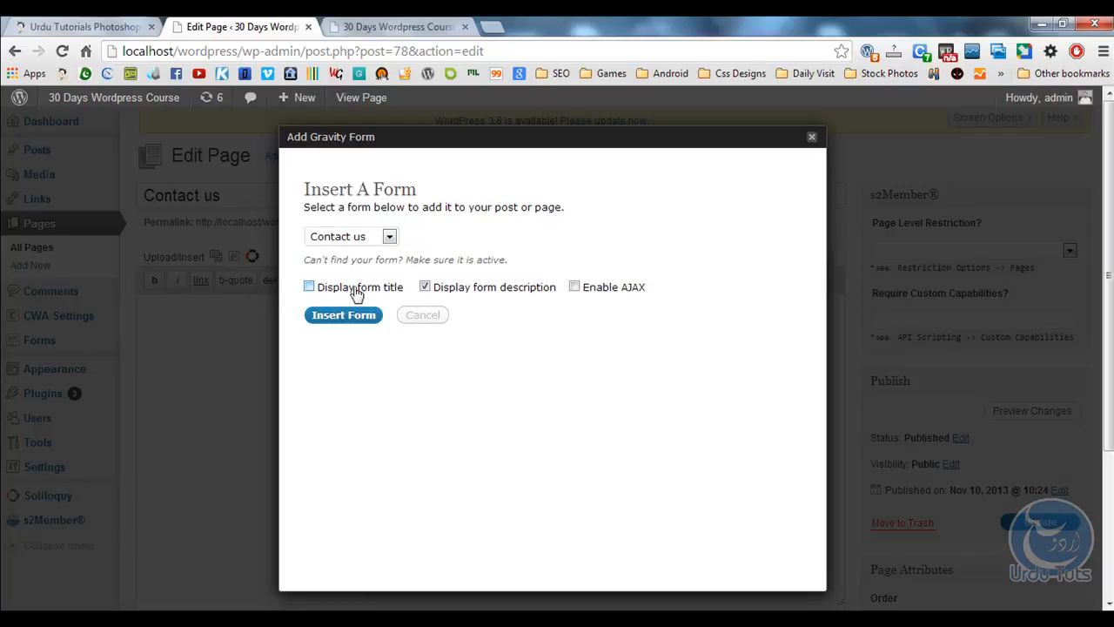
click(425, 288)
click(364, 319)
drag(623, 310, 7, 304)
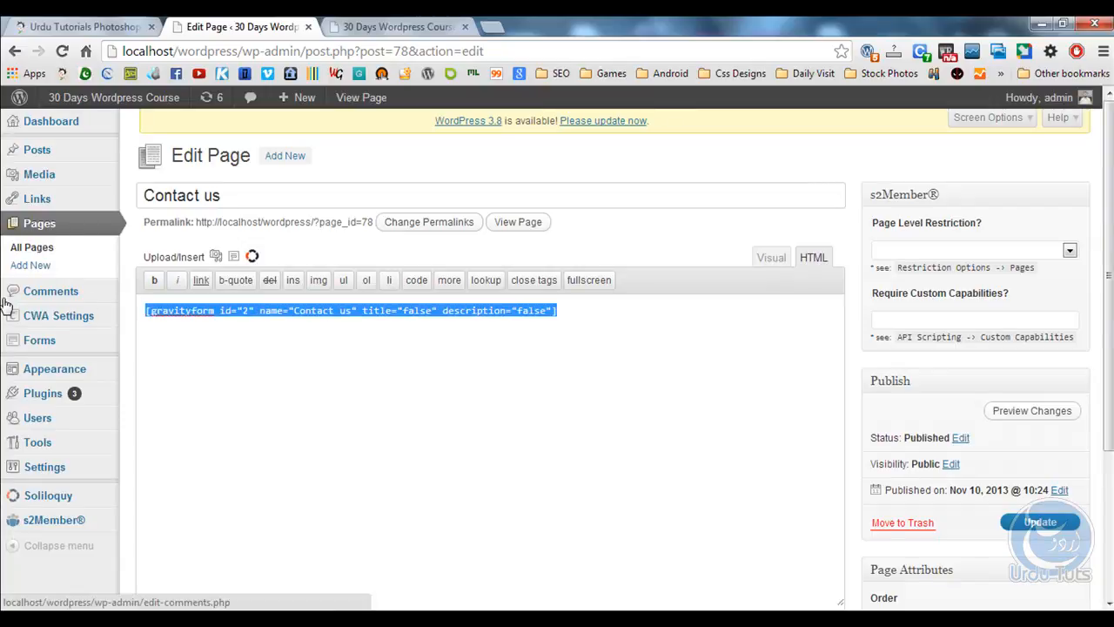
scroll(1062, 409, down, 2)
click(1049, 359)
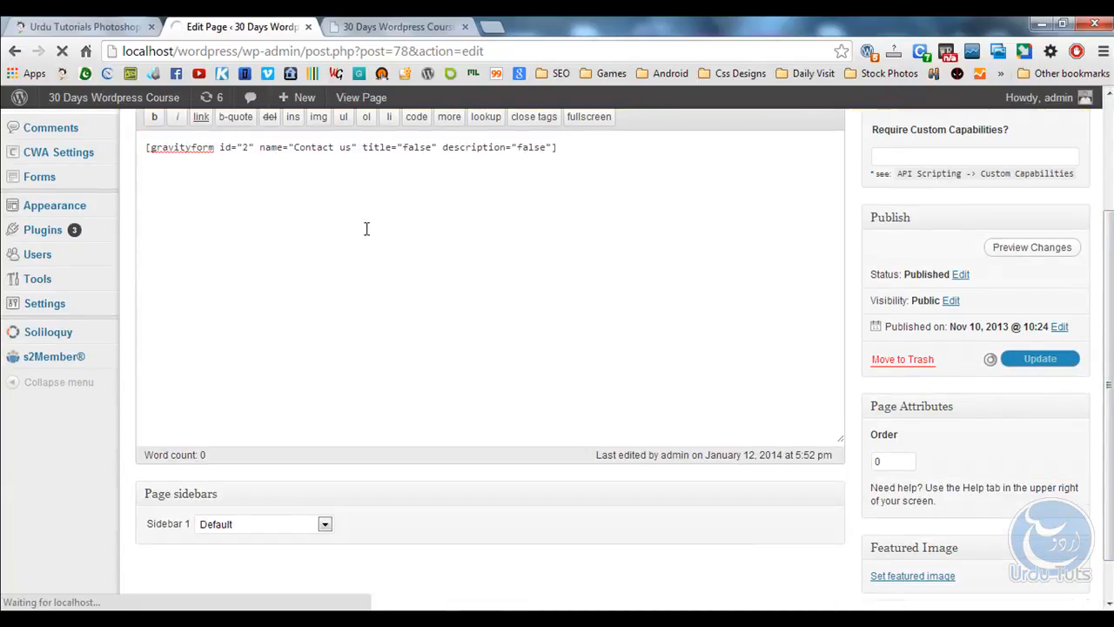
Reload the live Contact us page so the embedded form appears.
key(ctrl+Tab)
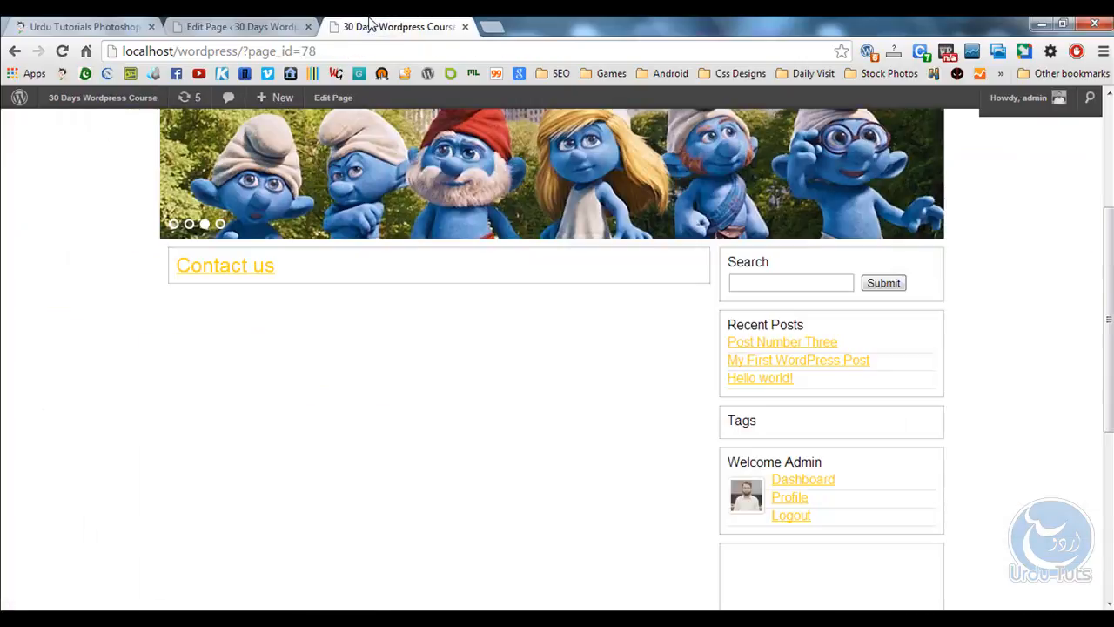
scroll(187, 249, up, 2)
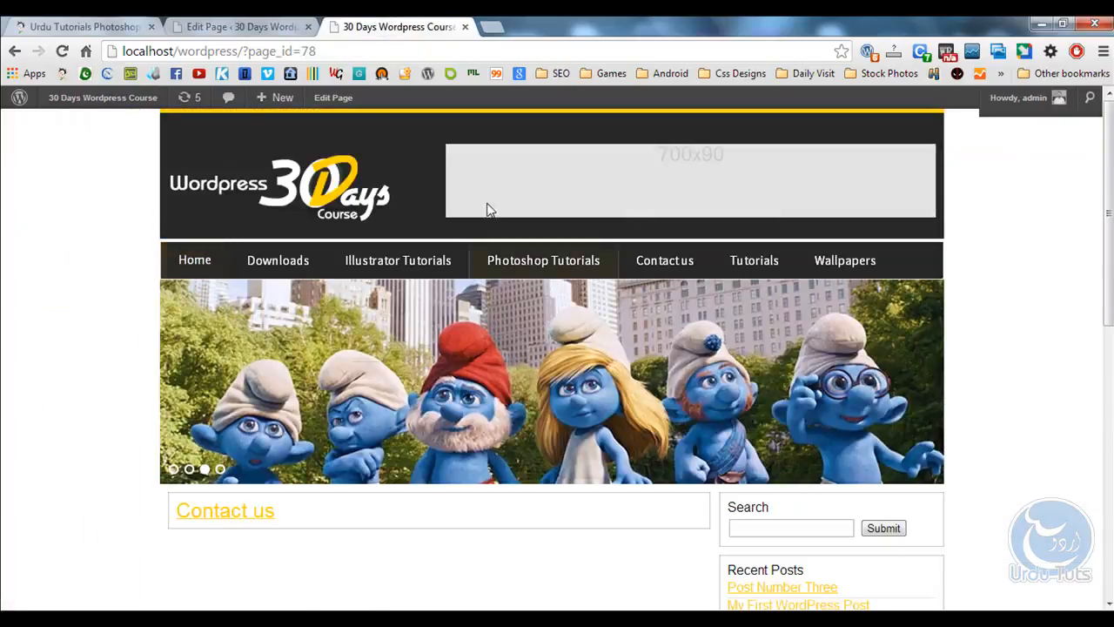
click(62, 51)
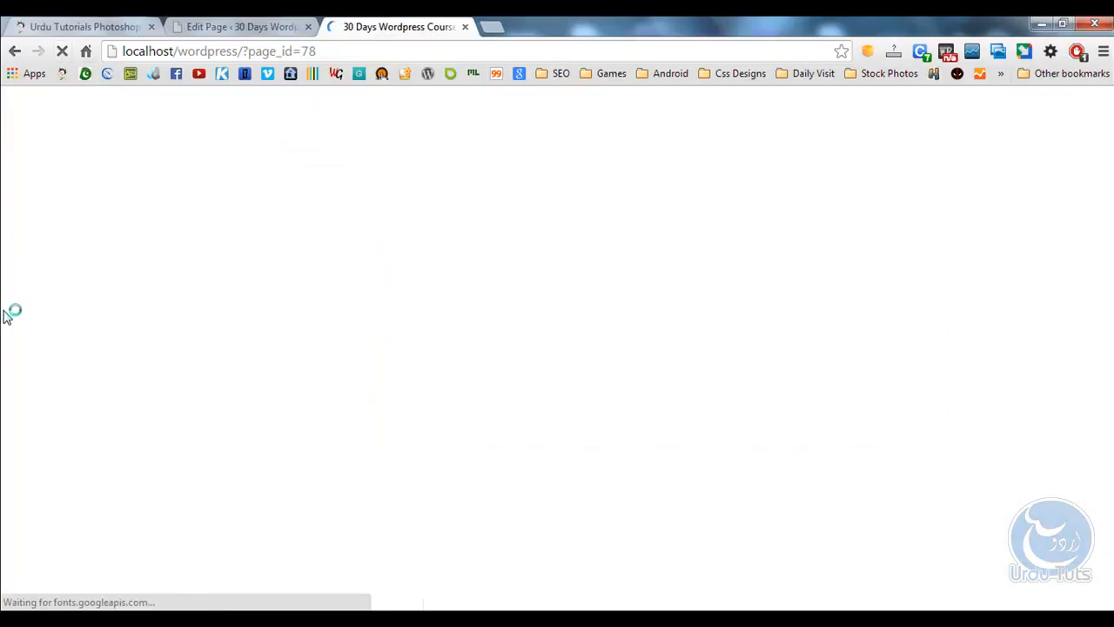
Fill the form with a test name, e-mail, phone and message 'Test Mesage', then submit it.
scroll(70, 311, down, 5)
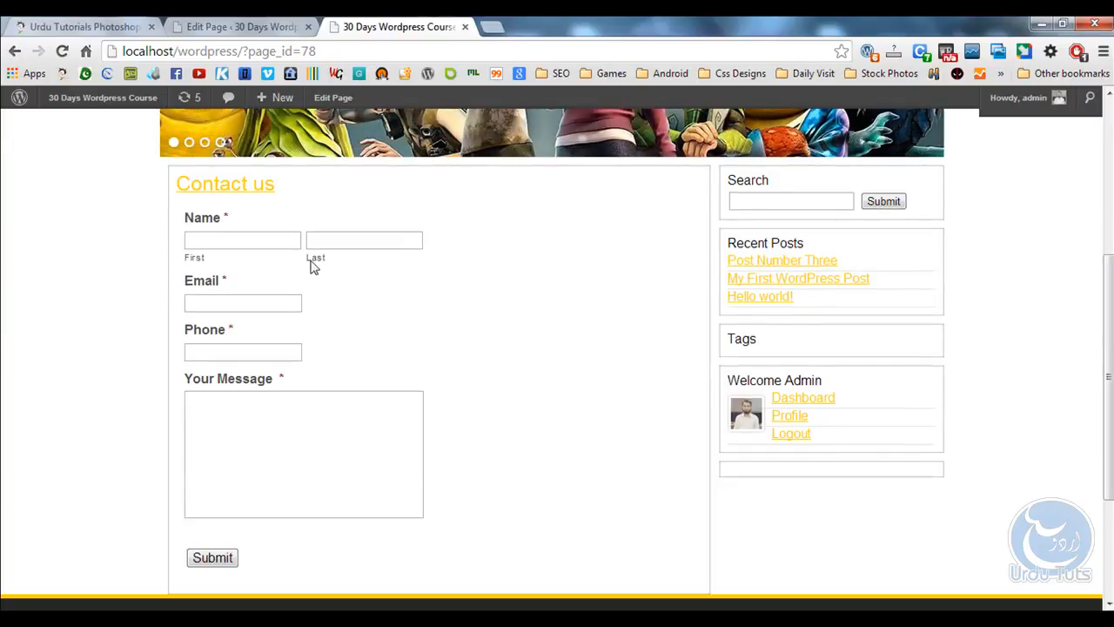
click(258, 242)
key(Tab)
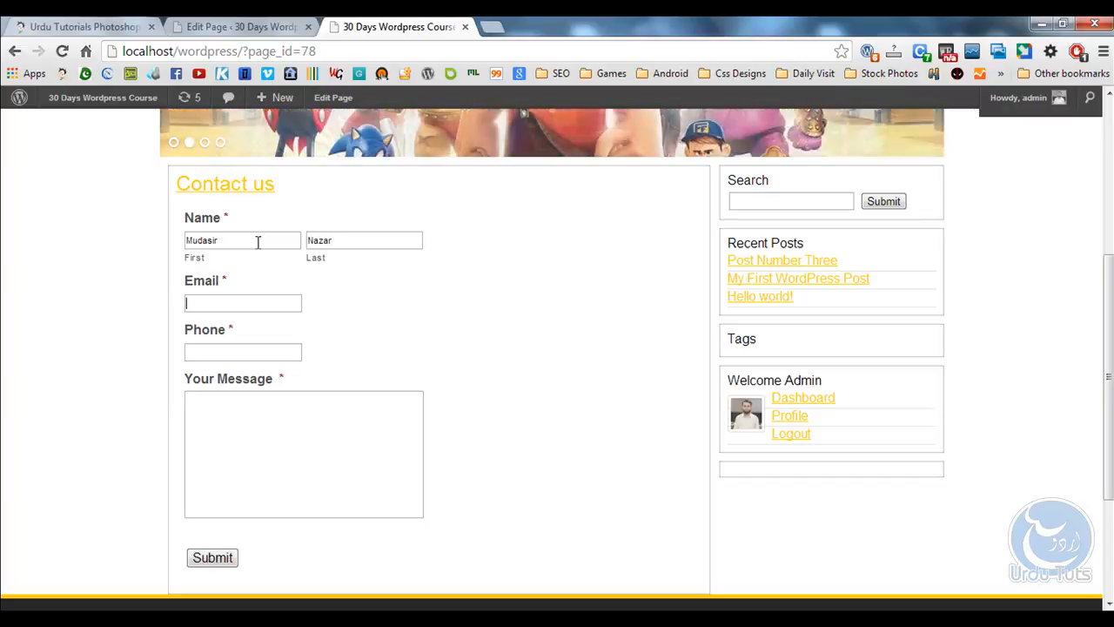
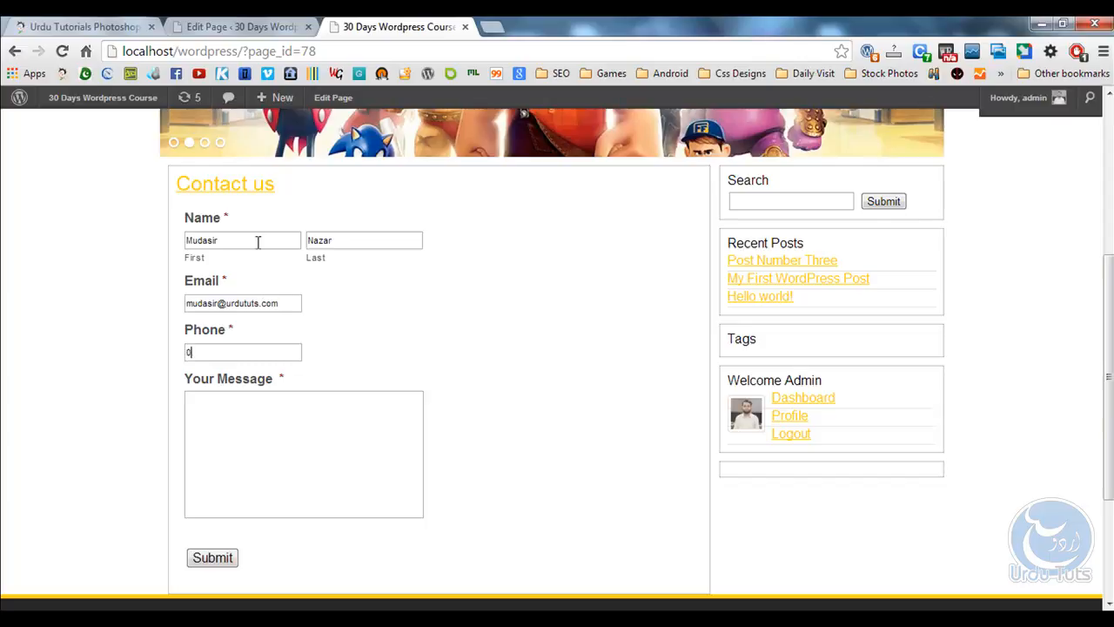
text(0345000000)
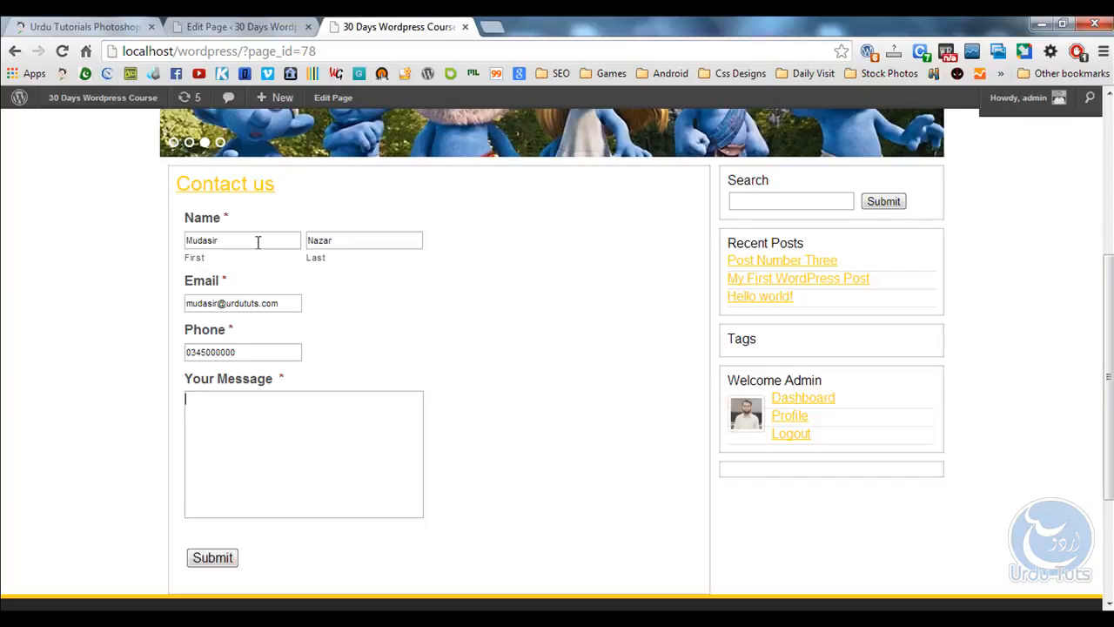
text(sage)
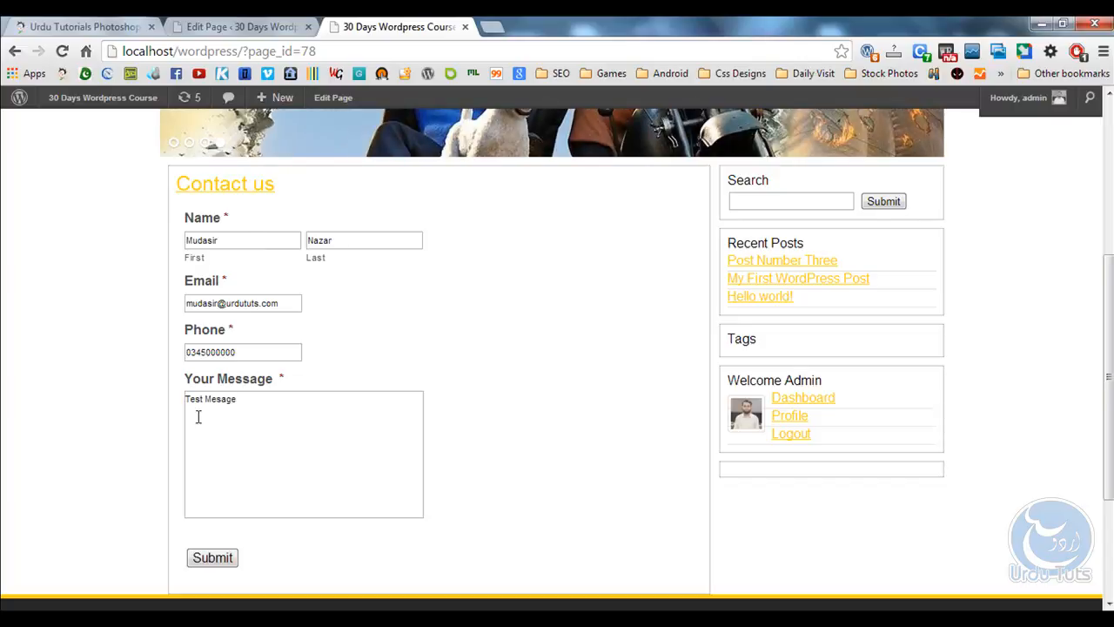
click(213, 558)
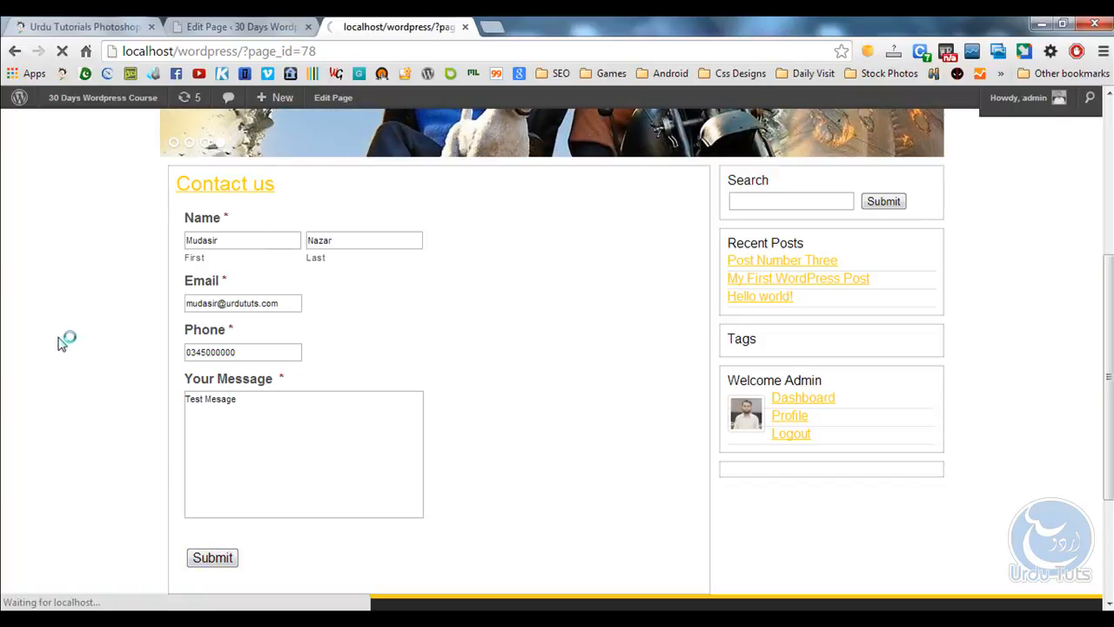
Verify the confirmation 'Thanks for contacting us! We will get in touch with you shortly.' appears.
scroll(87, 395, down, 2)
drag(201, 416, 83, 380)
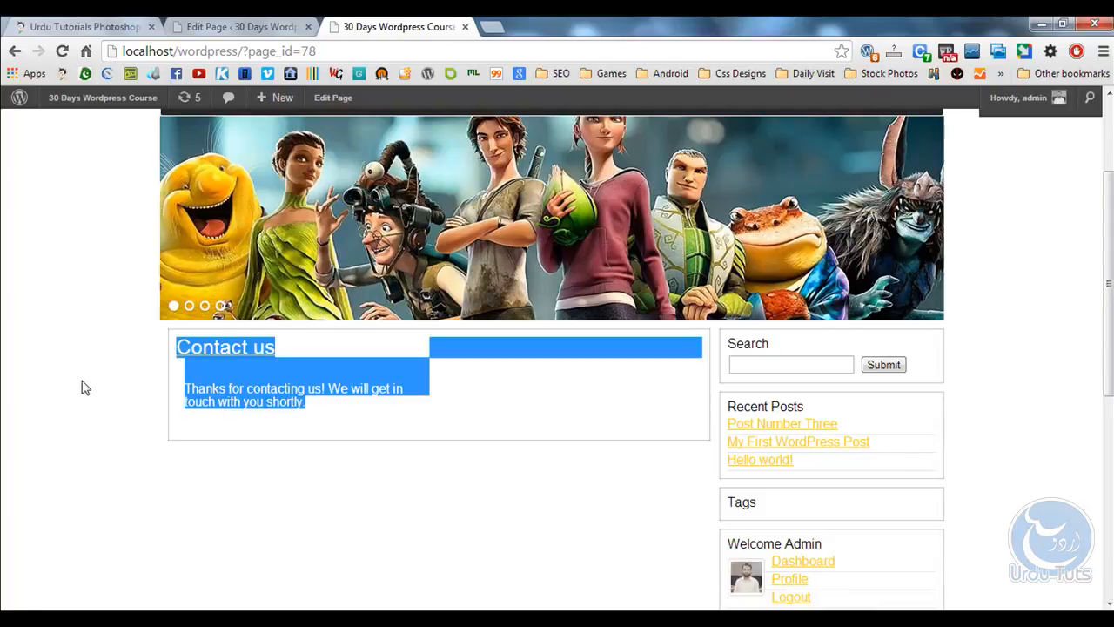
click(391, 444)
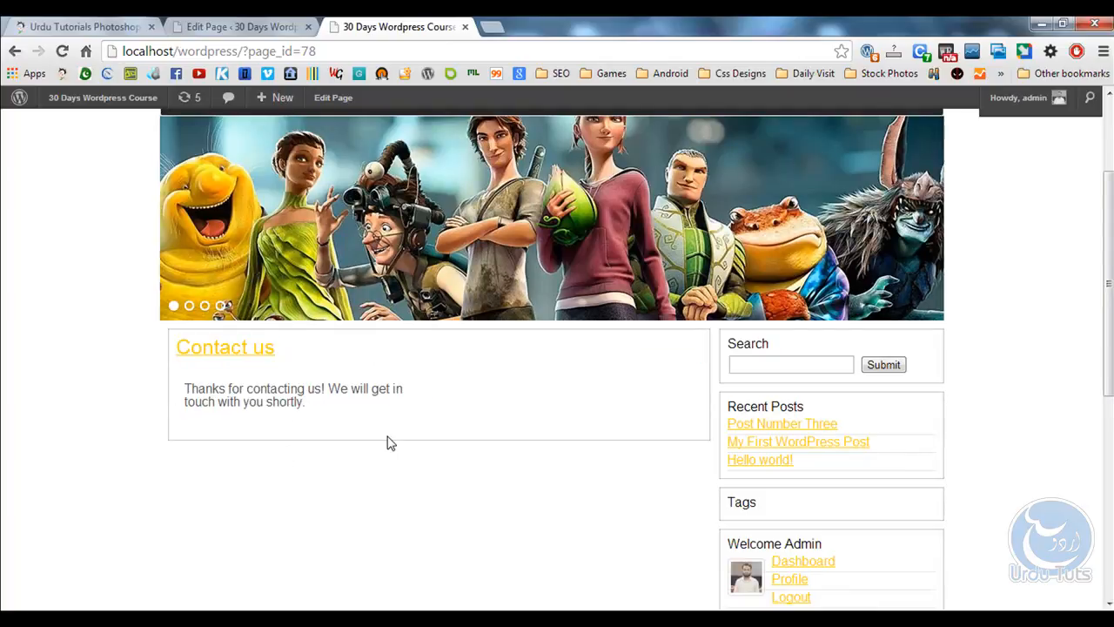